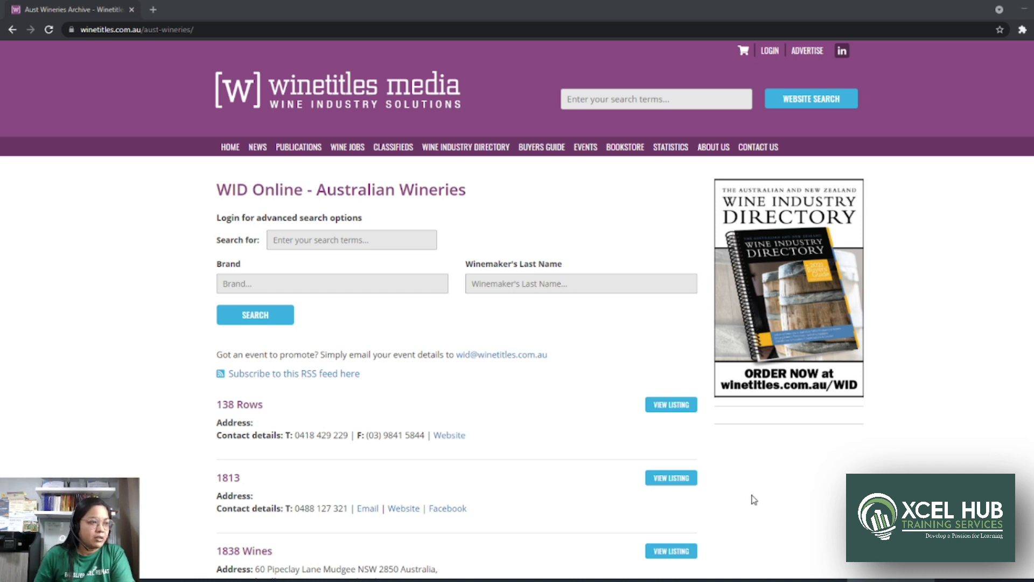
Scroll into the winery listings and highlight the 1838 Wines address, phone and 1813 contact links
{"action": "scroll", "coordinate": [235, 256], "scroll_direction": "down", "scroll_amount": 4}
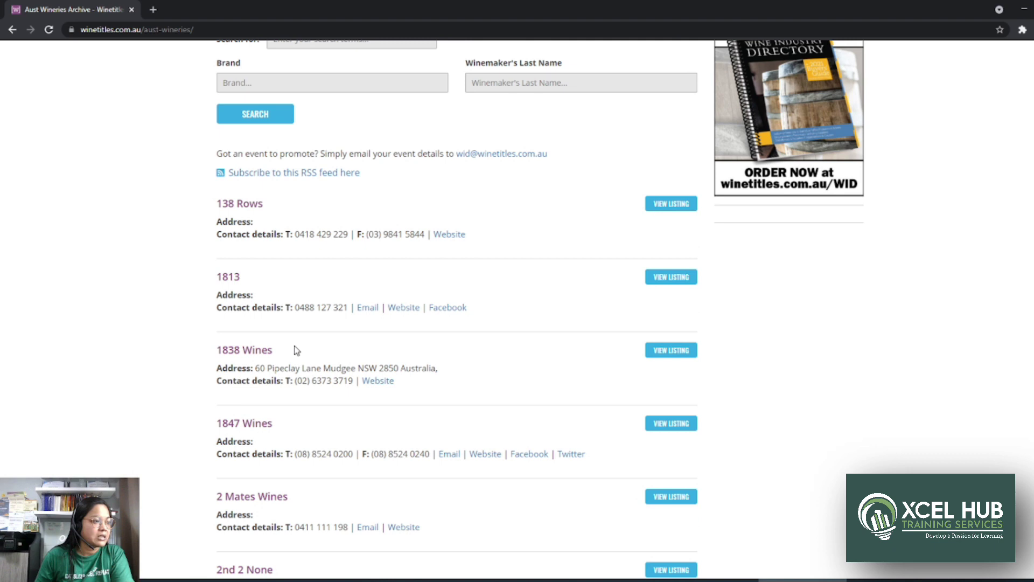
{"action": "left_click_drag", "start_coordinate": [260, 368], "coordinate": [422, 369]}
{"action": "left_click_drag", "start_coordinate": [345, 383], "coordinate": [286, 381]}
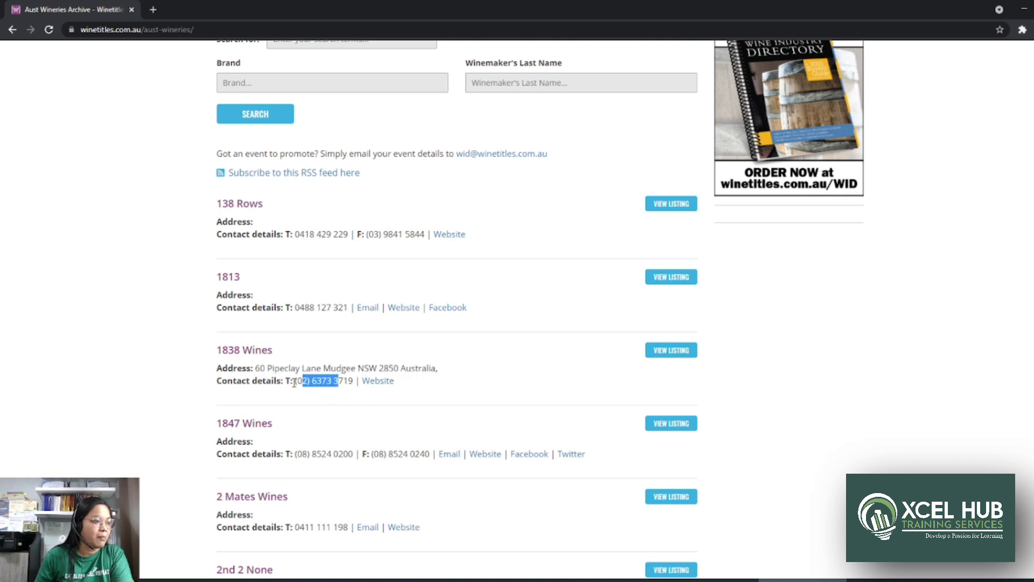
{"action": "left_click", "coordinate": [382, 322]}
{"action": "left_click_drag", "start_coordinate": [381, 321], "coordinate": [354, 308]}
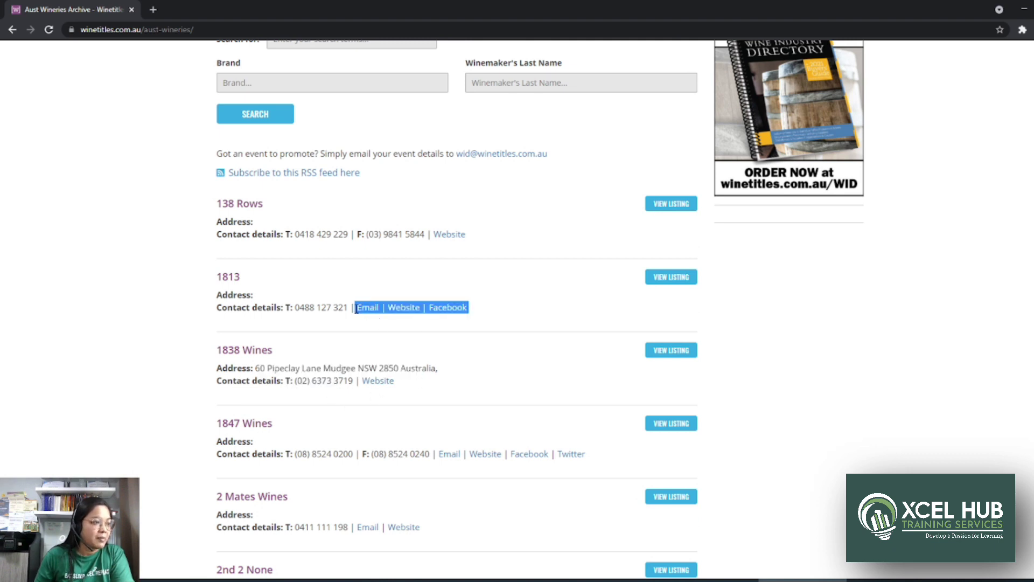
{"action": "left_click", "coordinate": [548, 321]}
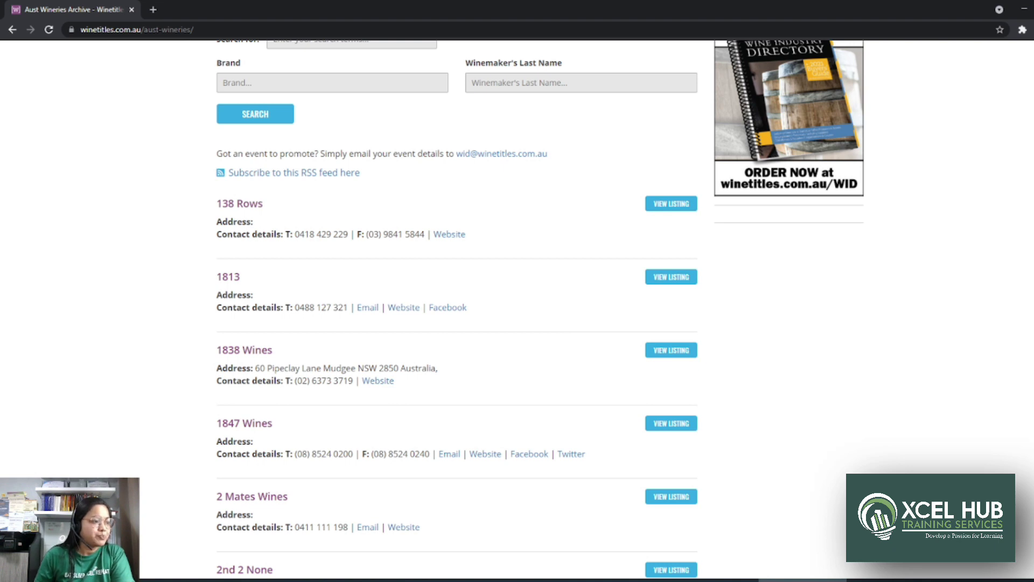
Scroll down to the 142-page pagination bar, then open a new blank browser tab
{"action": "scroll", "coordinate": [457, 310], "scroll_direction": "down", "scroll_amount": 3}
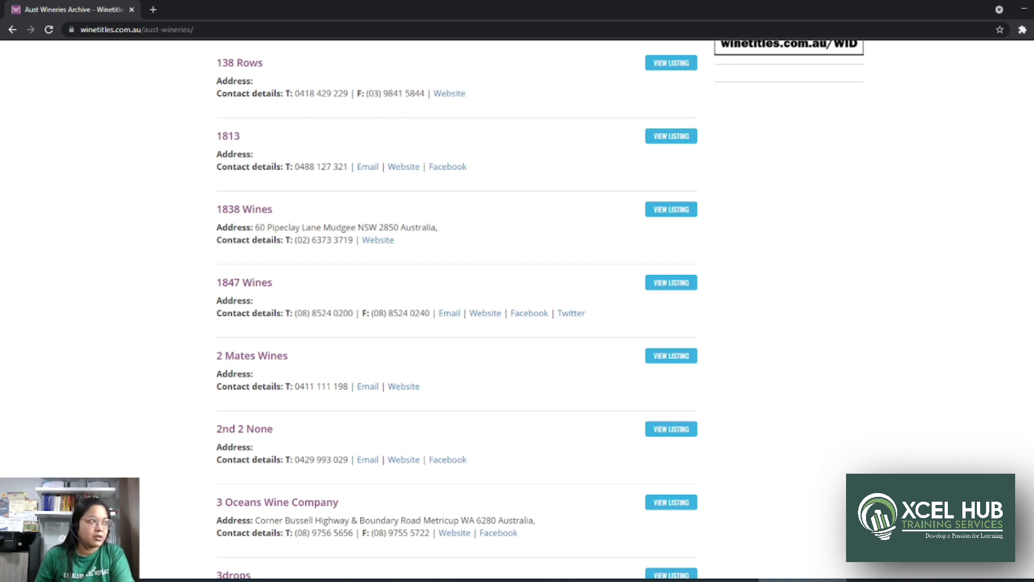
{"action": "scroll", "coordinate": [457, 309], "scroll_direction": "down", "scroll_amount": 8}
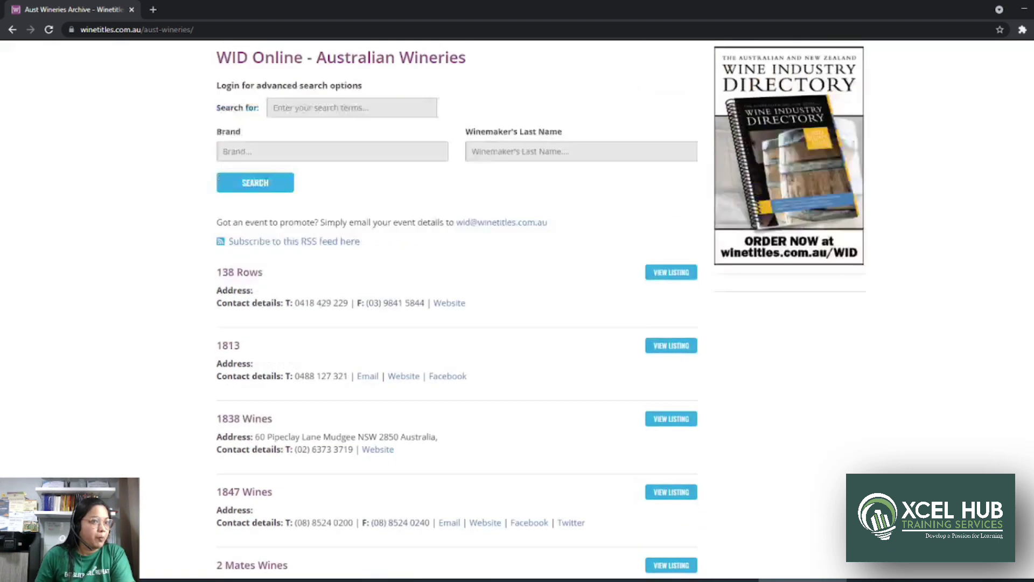
{"action": "scroll", "coordinate": [457, 310], "scroll_direction": "down", "scroll_amount": 2}
{"action": "scroll", "coordinate": [376, 248], "scroll_direction": "down", "scroll_amount": 20}
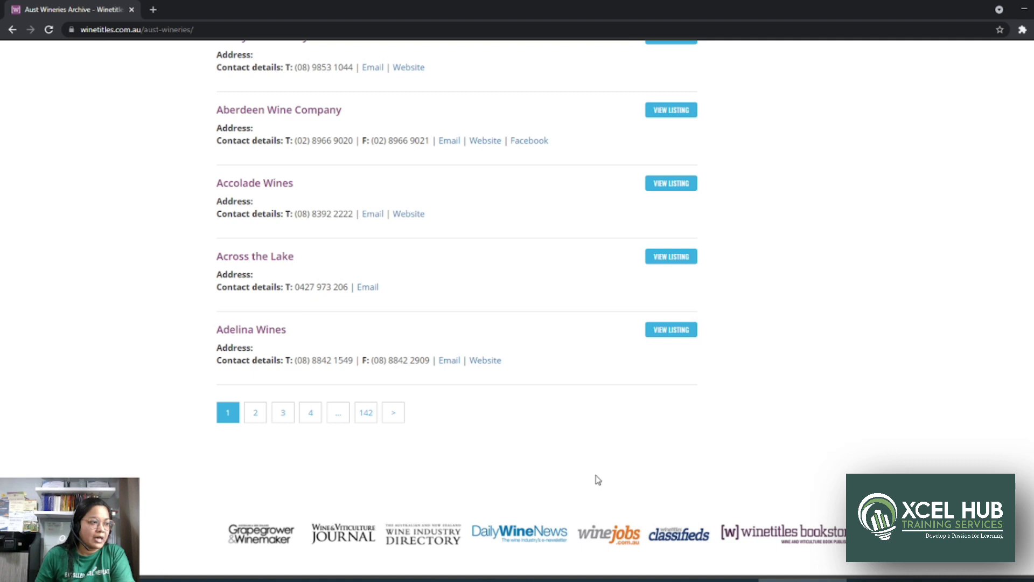
{"action": "left_click", "coordinate": [154, 10]}
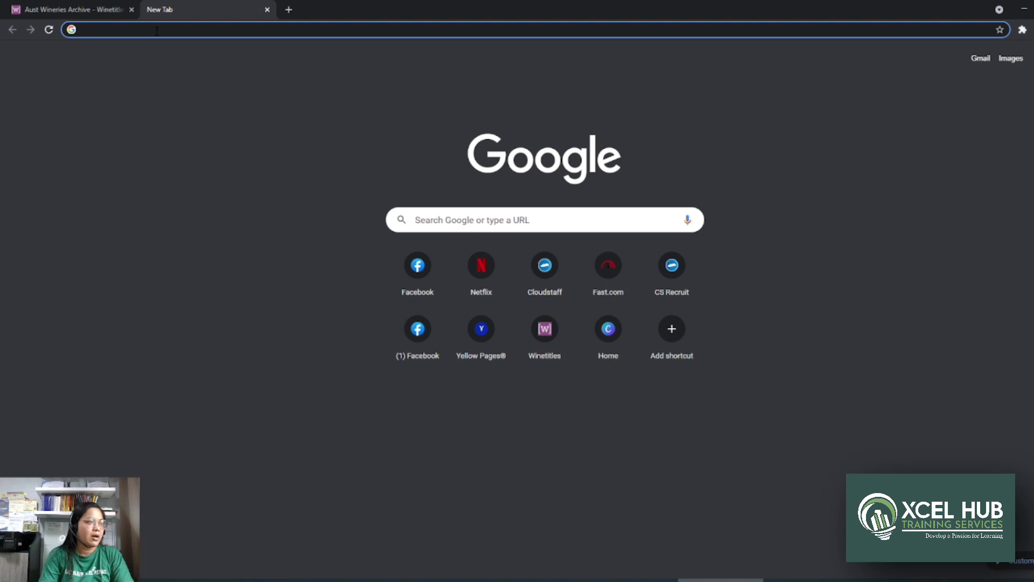
Search Google for 'instant data scraper chrome extension' and open the chrome.google.com store result
{"action": "type", "text": "in"}
{"action": "key", "text": "Right"}
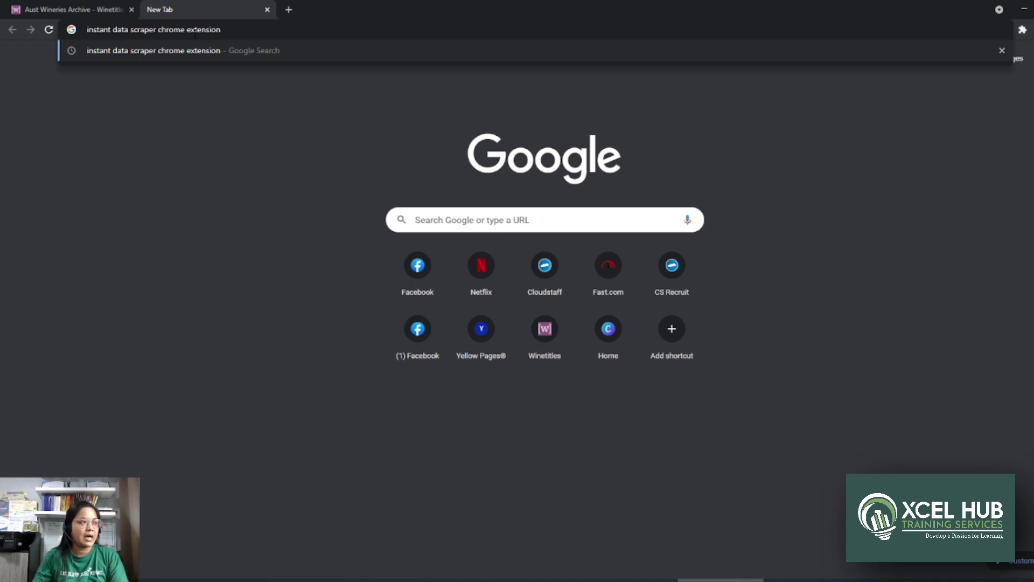
{"action": "key", "text": "Return"}
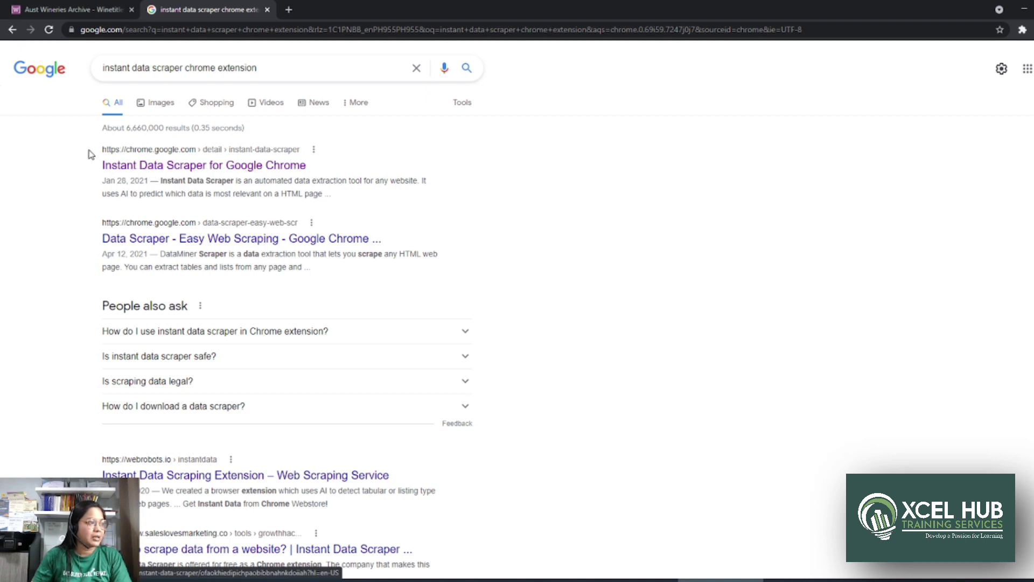
{"action": "left_click_drag", "start_coordinate": [89, 154], "coordinate": [200, 149]}
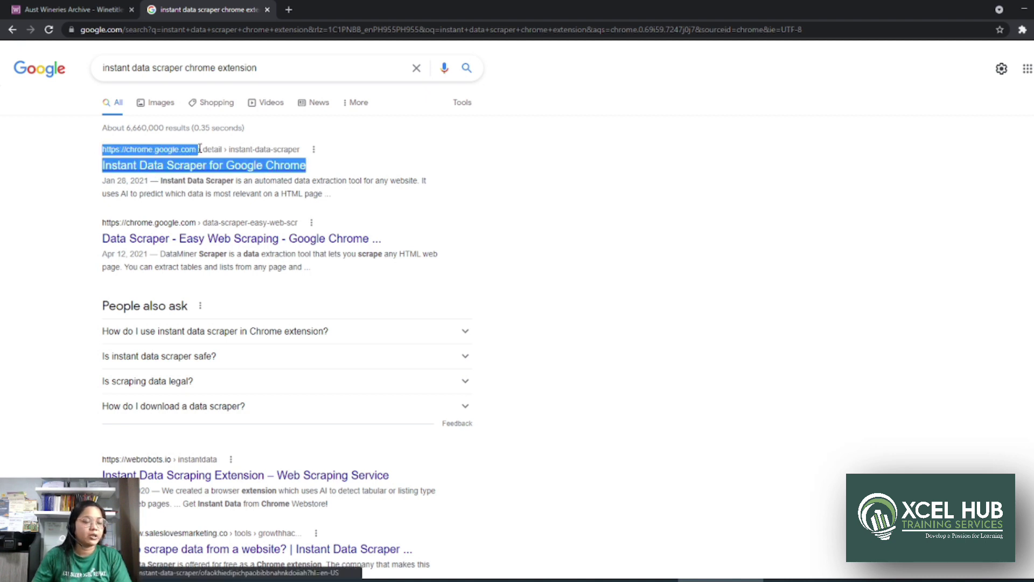
{"action": "left_click", "coordinate": [159, 170]}
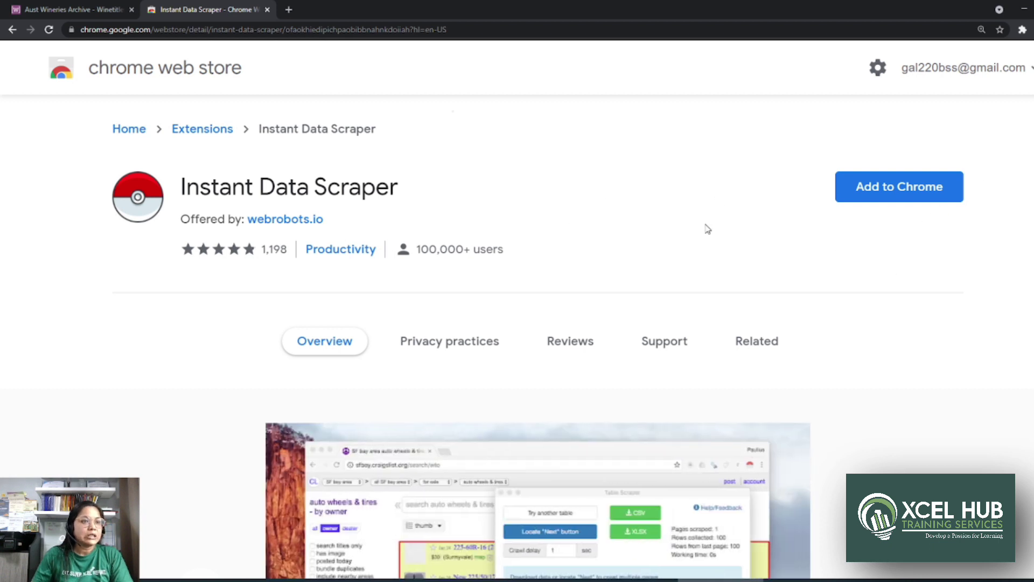
Add Instant Data Scraper to Chrome, confirming the Add extension prompt
{"action": "left_click", "coordinate": [923, 198]}
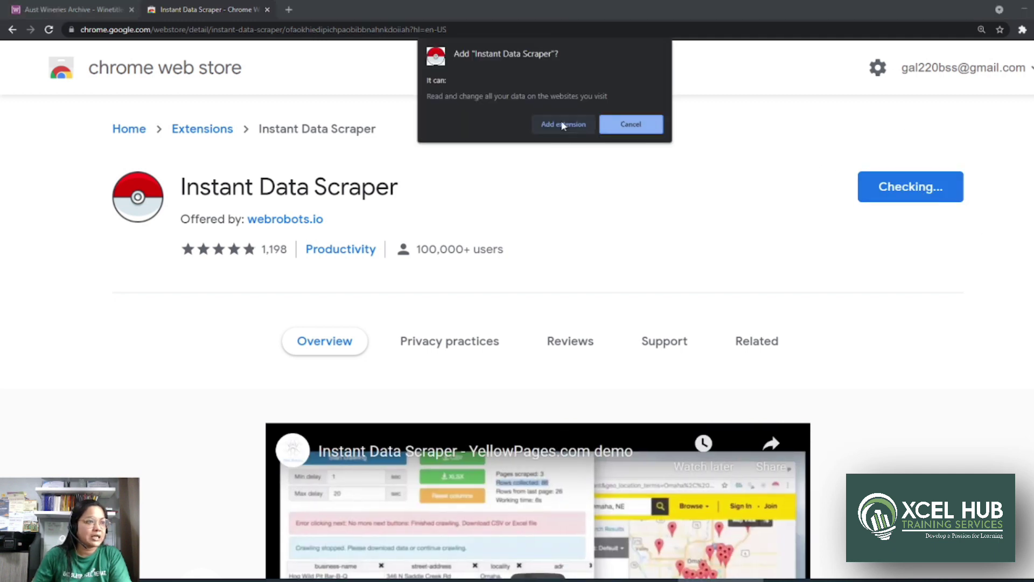
{"action": "left_click", "coordinate": [557, 129]}
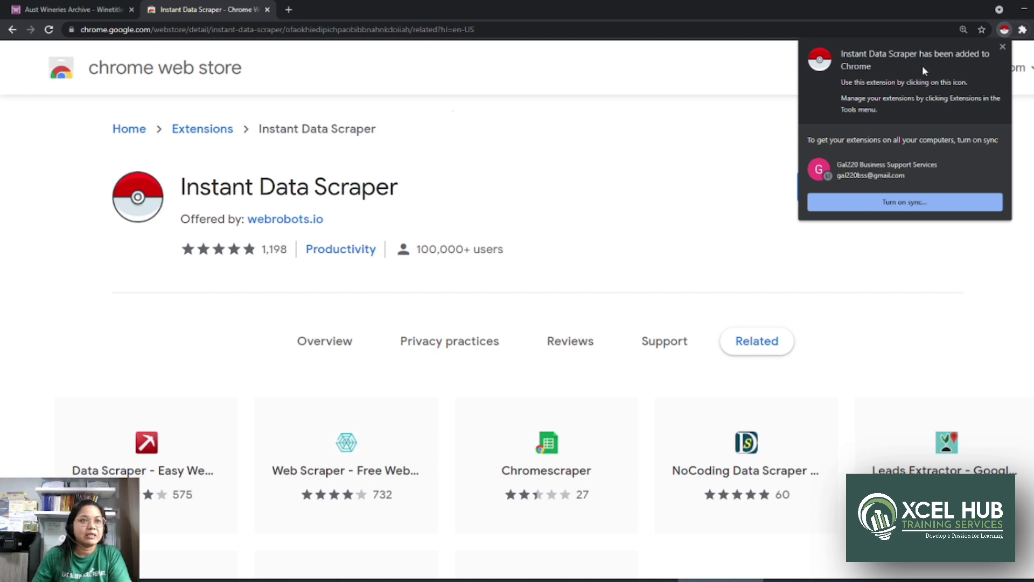
Dismiss the added notice, pin Instant Data Scraper from the Extensions menu, and return to its overview
{"action": "left_click", "coordinate": [1003, 47]}
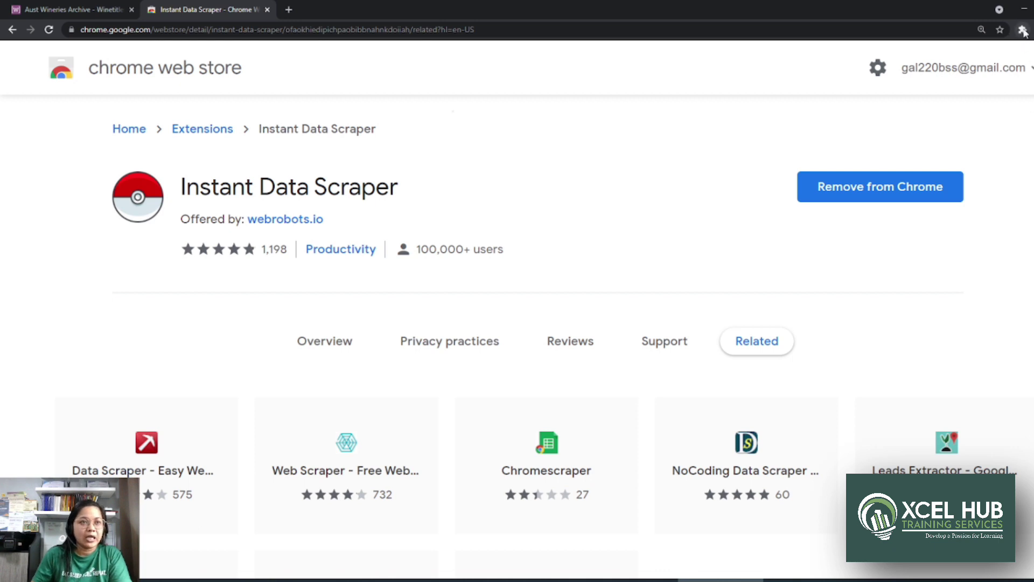
{"action": "left_click", "coordinate": [1023, 33]}
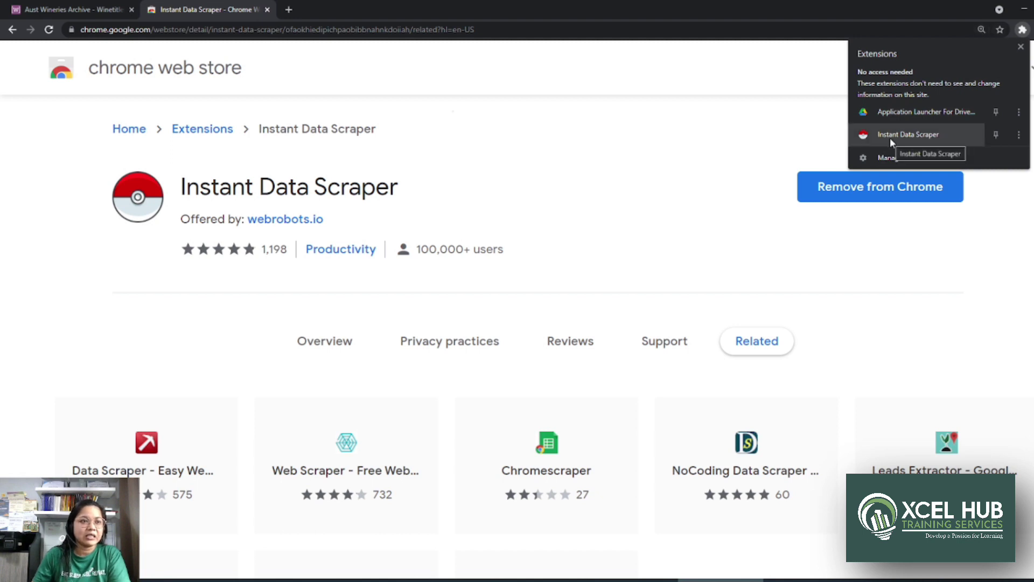
{"action": "left_click", "coordinate": [996, 136]}
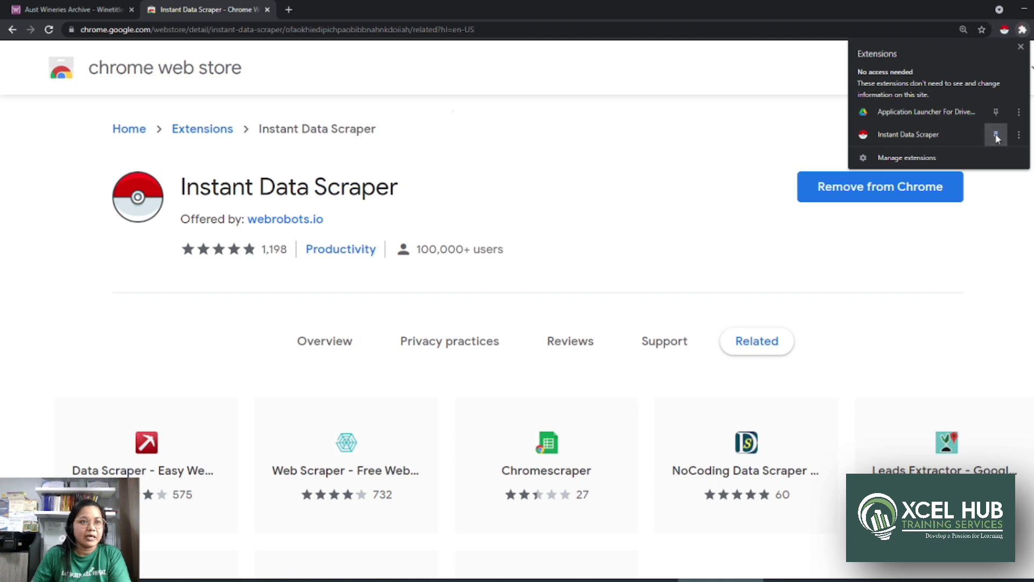
{"action": "left_click", "coordinate": [1005, 31]}
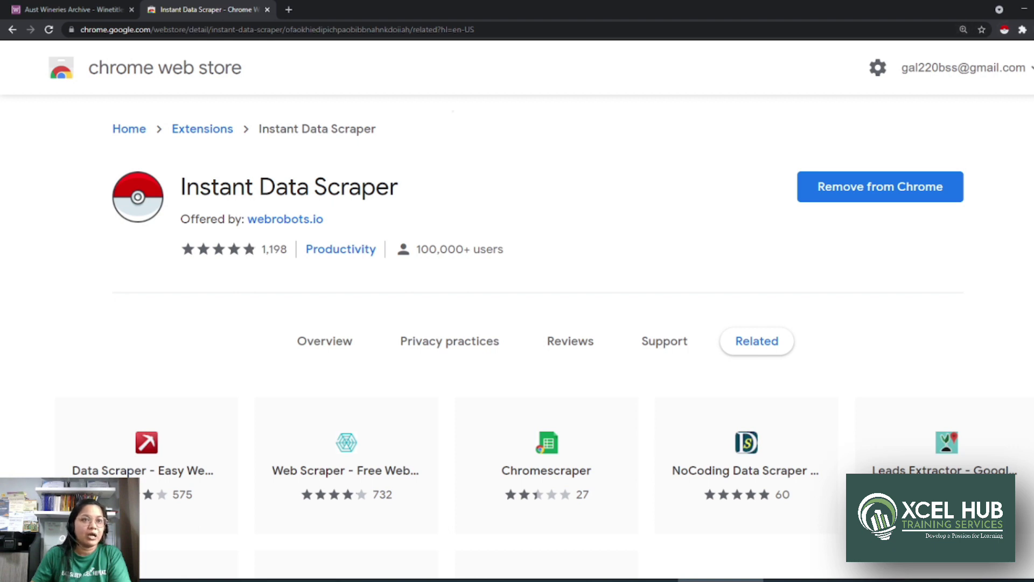
{"action": "key", "text": "alt+Left"}
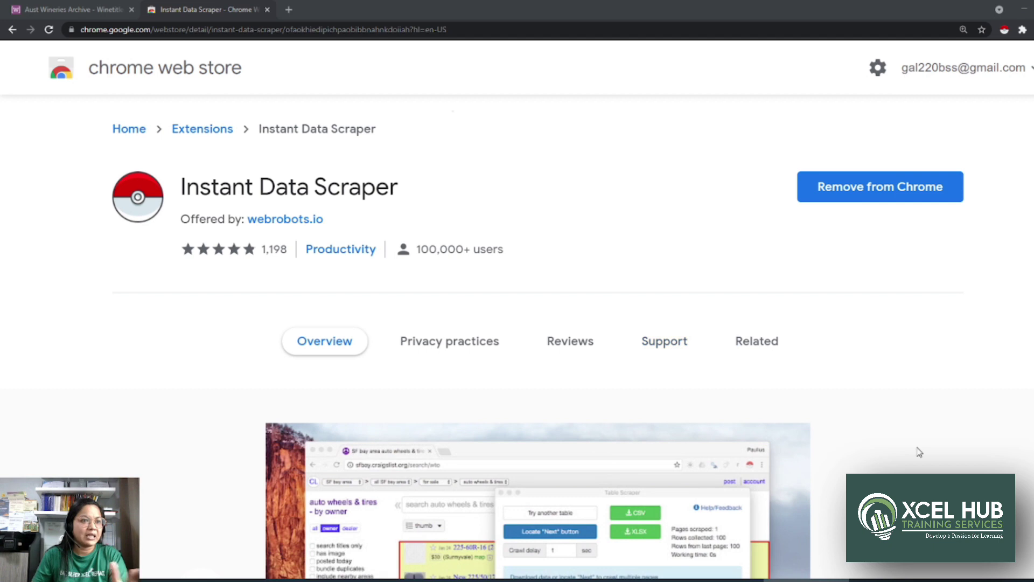
{"action": "scroll", "coordinate": [917, 452], "scroll_direction": "down", "scroll_amount": 4}
{"action": "scroll", "coordinate": [918, 453], "scroll_direction": "up", "scroll_amount": 4}
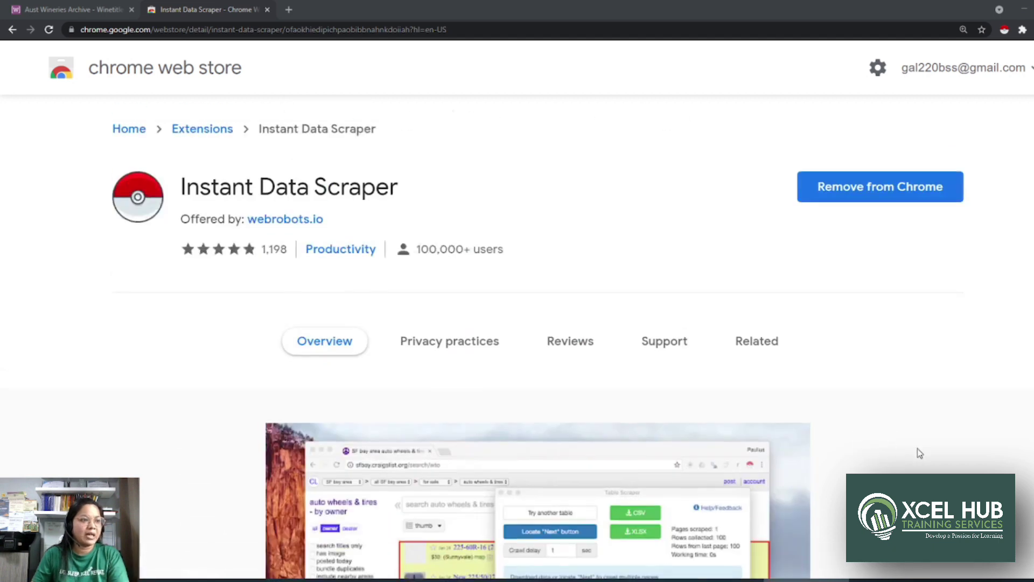
{"action": "left_click", "coordinate": [1005, 30]}
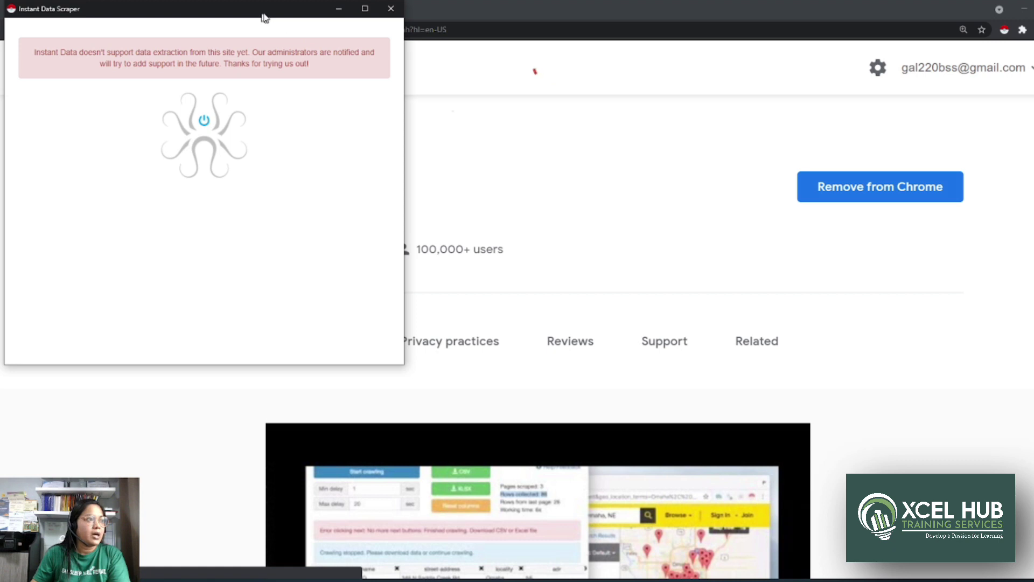
{"action": "left_click_drag", "start_coordinate": [260, 11], "coordinate": [573, 89]}
{"action": "left_click_drag", "start_coordinate": [346, 128], "coordinate": [656, 156]}
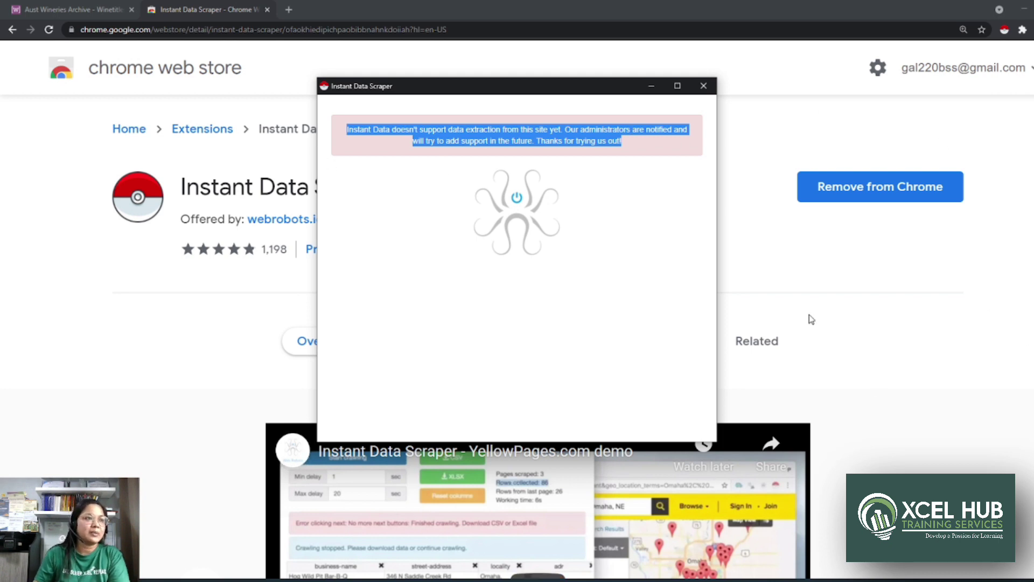
{"action": "left_click", "coordinate": [434, 111]}
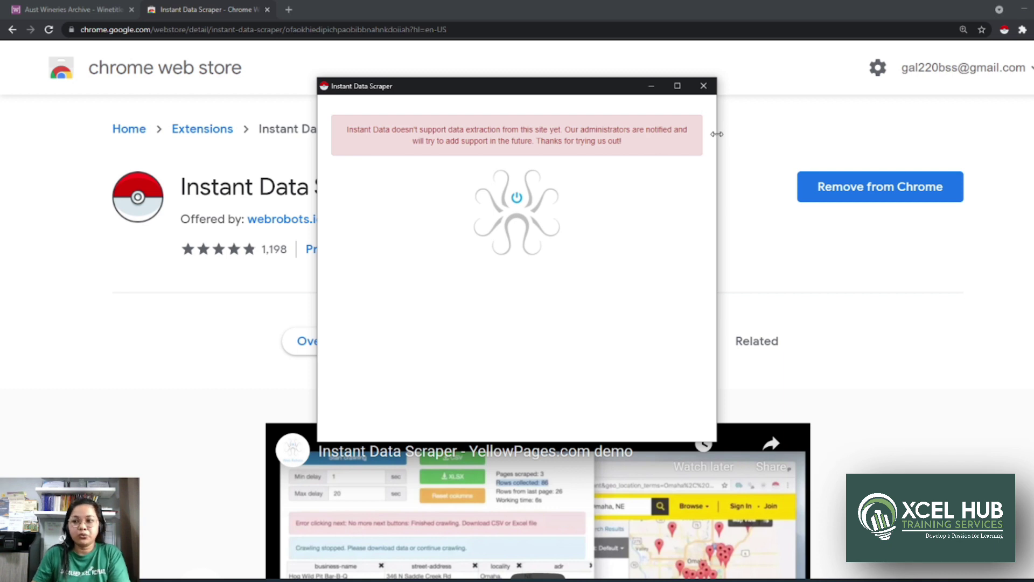
{"action": "left_click", "coordinate": [704, 85]}
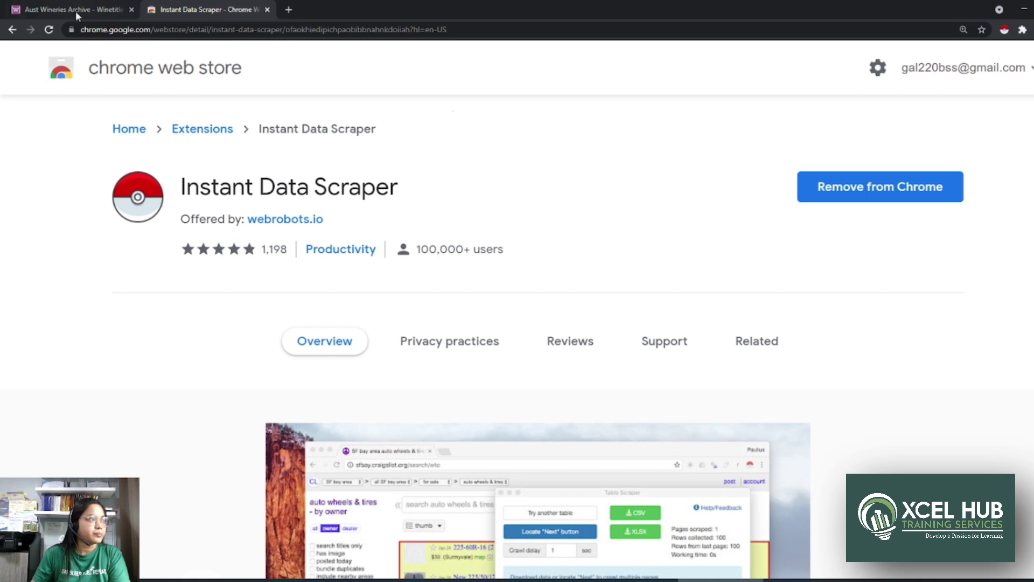
On the Winetitles tab, launch the scraper, close its unsupported-site error, and rerun it to detect 16 rows
{"action": "left_click", "coordinate": [61, 14]}
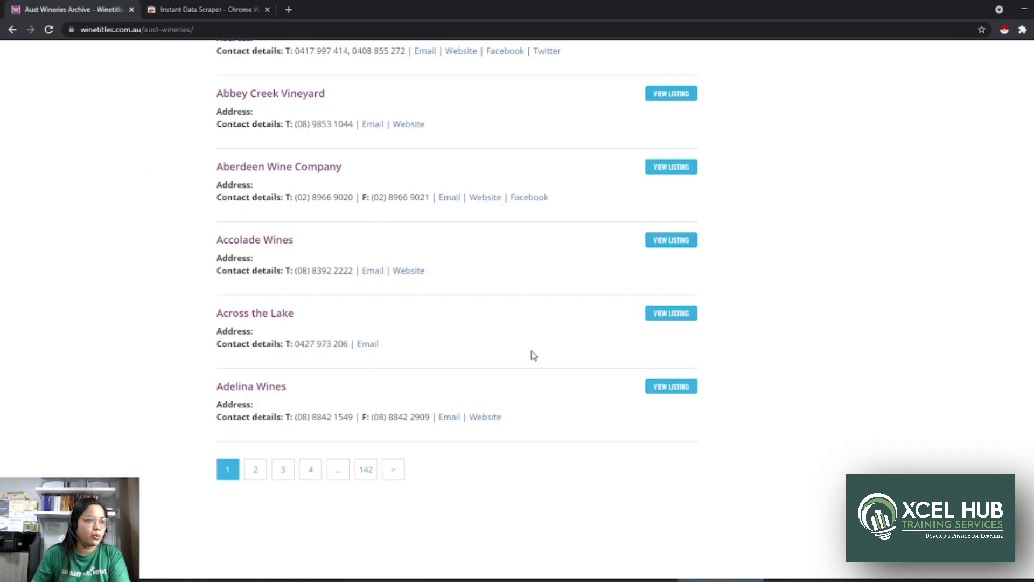
{"action": "scroll", "coordinate": [464, 460], "scroll_direction": "up", "scroll_amount": 1}
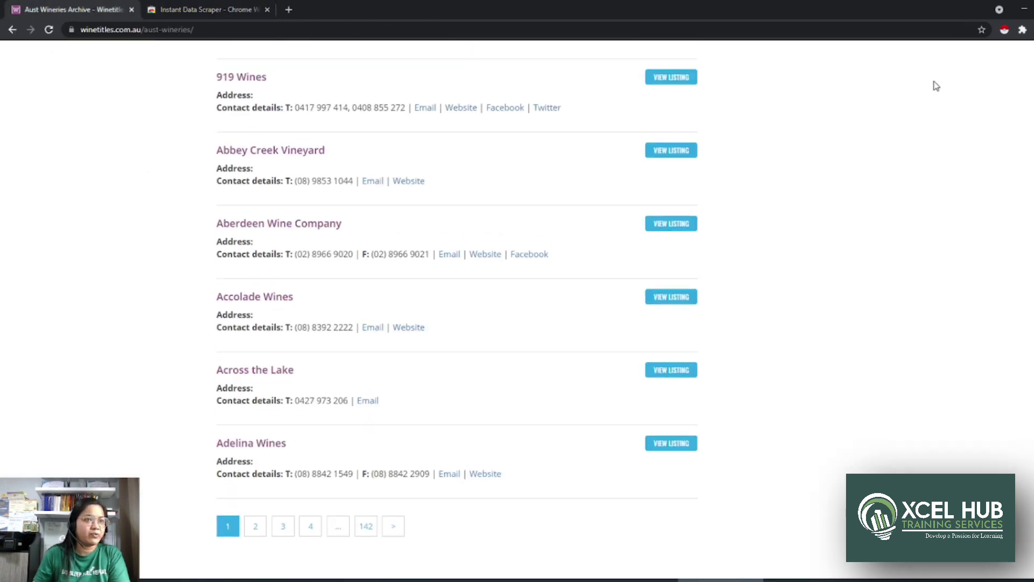
{"action": "left_click", "coordinate": [1005, 33]}
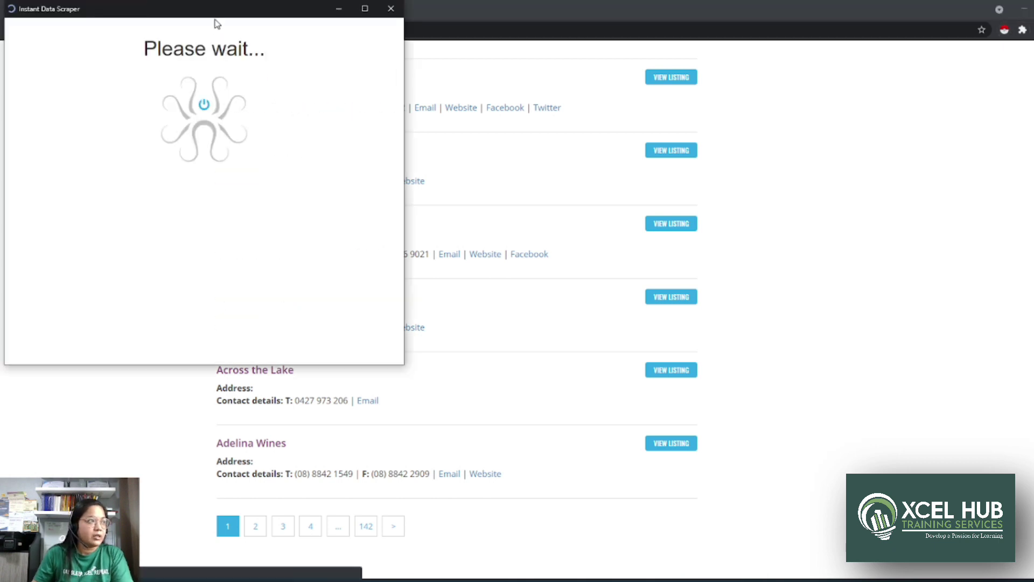
{"action": "left_click_drag", "start_coordinate": [214, 23], "coordinate": [541, 82]}
{"action": "left_click_drag", "start_coordinate": [355, 119], "coordinate": [625, 141]}
{"action": "left_click", "coordinate": [705, 73]}
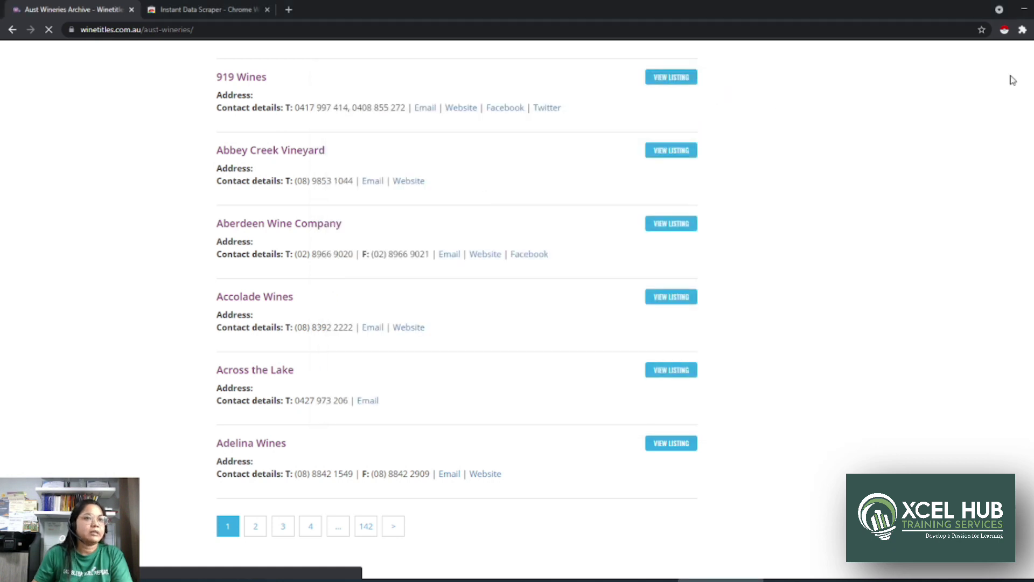
{"action": "left_click", "coordinate": [1005, 32]}
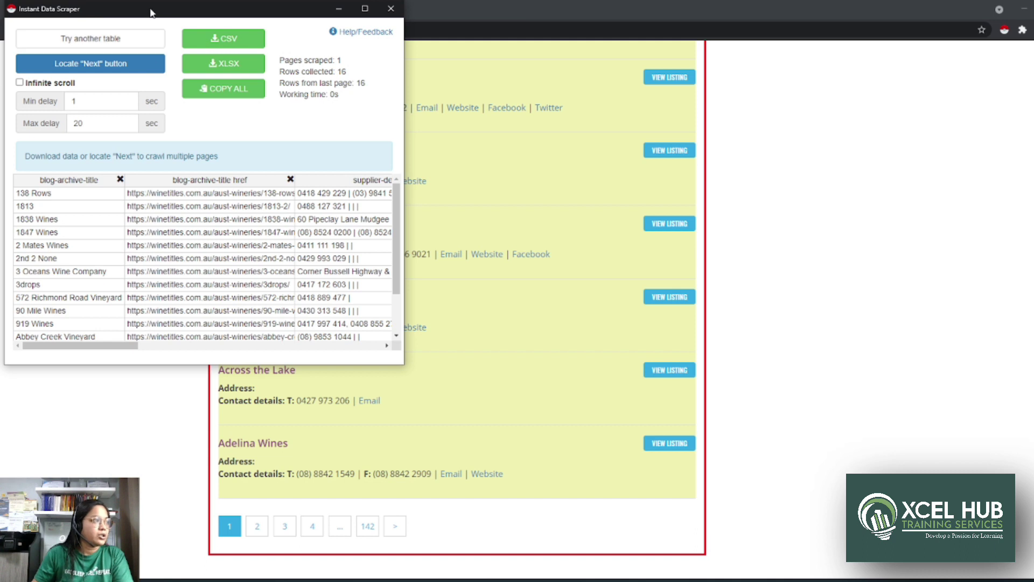
Centre the scraper window and widen it to reveal title, link, phone, email and website columns
{"action": "left_click_drag", "start_coordinate": [157, 13], "coordinate": [815, 86]}
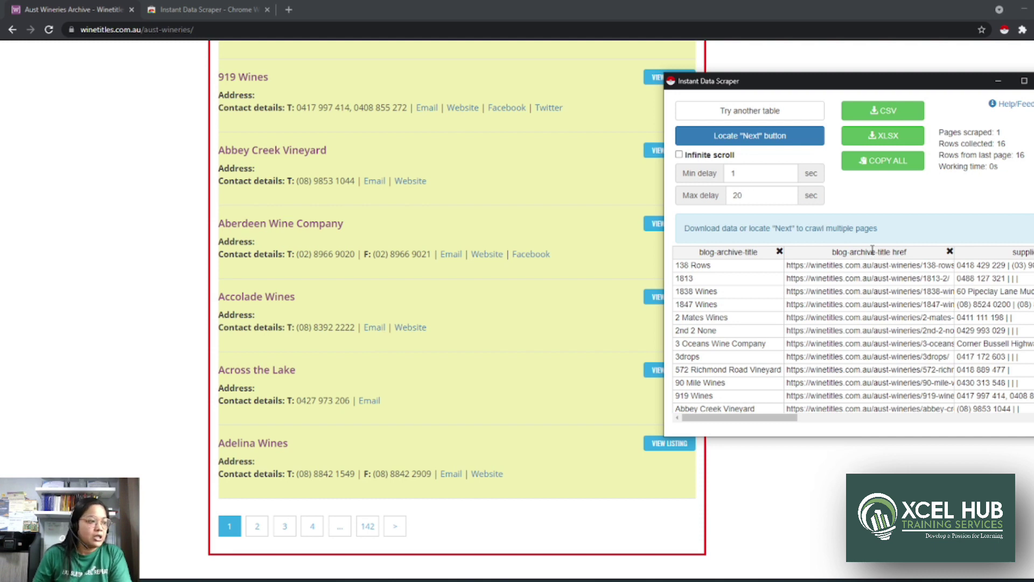
{"action": "left_click_drag", "start_coordinate": [824, 84], "coordinate": [496, 83]}
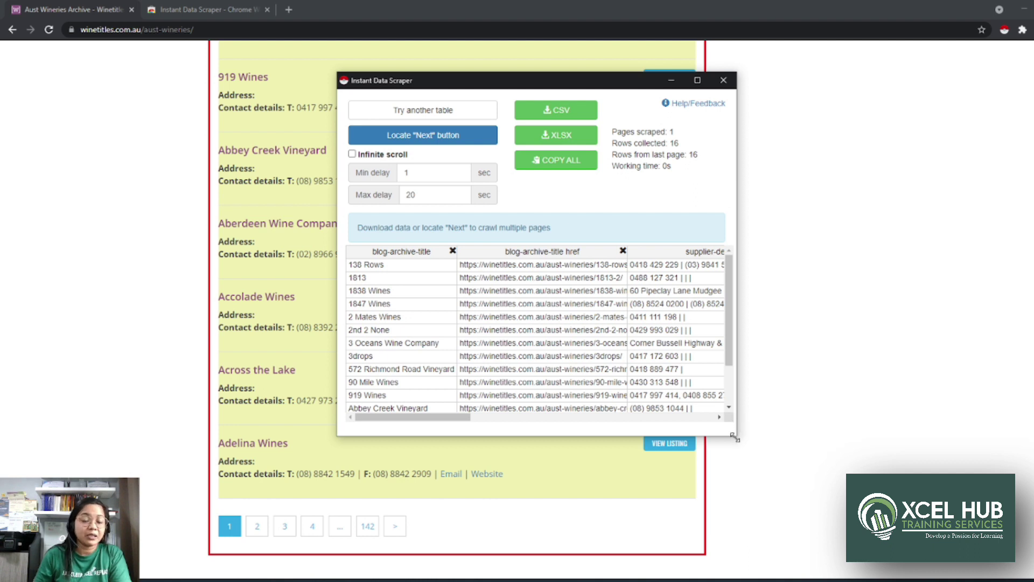
{"action": "left_click_drag", "start_coordinate": [735, 436], "coordinate": [998, 477]}
{"action": "left_click_drag", "start_coordinate": [772, 83], "coordinate": [469, 72]}
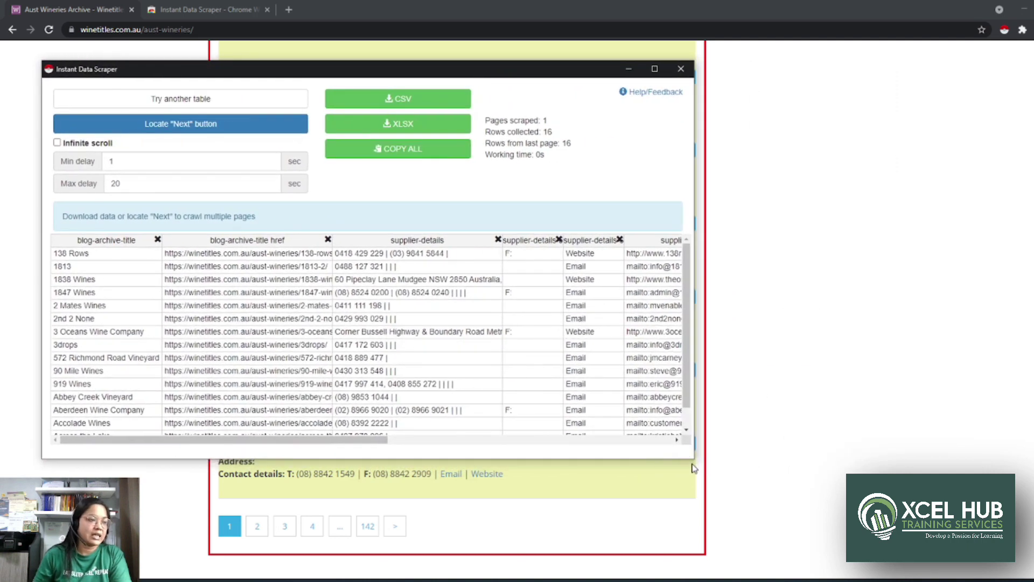
{"action": "left_click_drag", "start_coordinate": [695, 462], "coordinate": [1033, 503]}
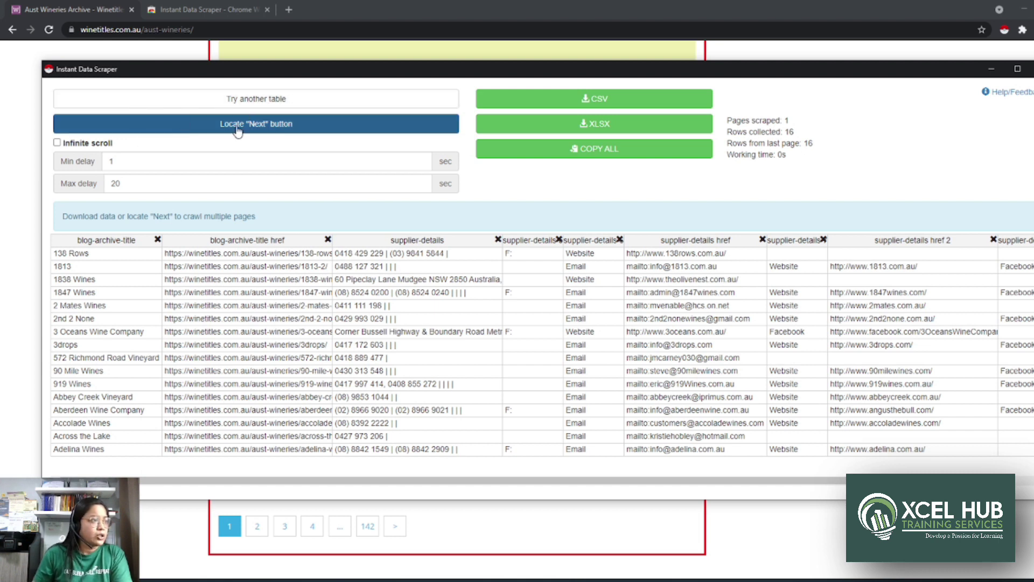
{"action": "left_click", "coordinate": [286, 101]}
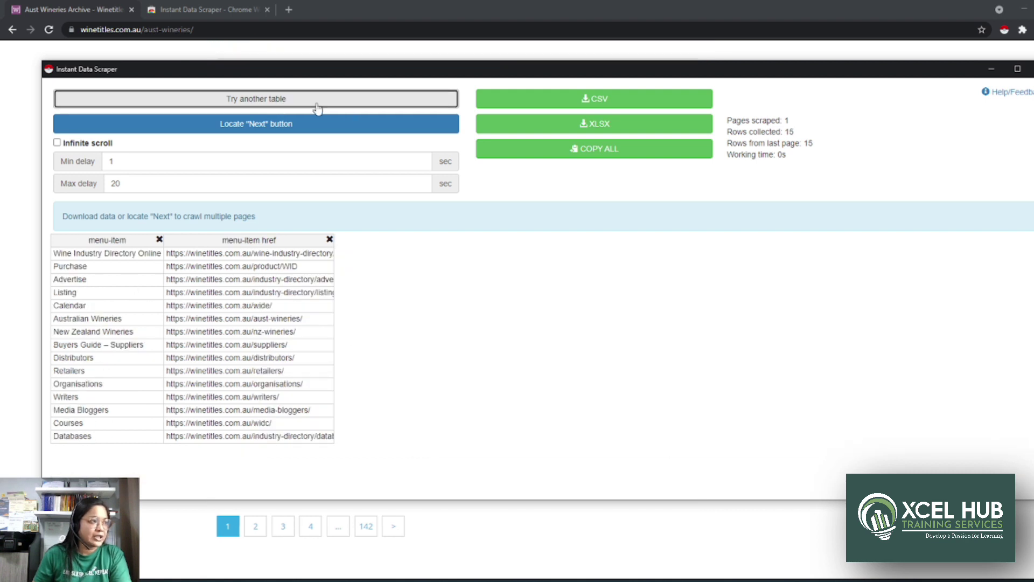
{"action": "left_click", "coordinate": [315, 104]}
{"action": "left_click", "coordinate": [314, 104]}
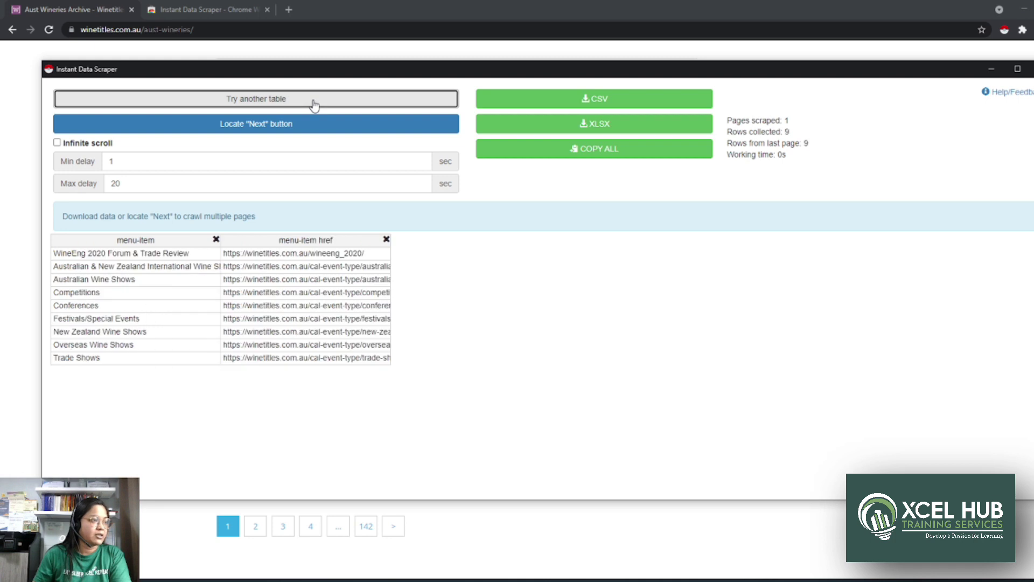
{"action": "left_click", "coordinate": [314, 104]}
{"action": "left_click", "coordinate": [315, 103]}
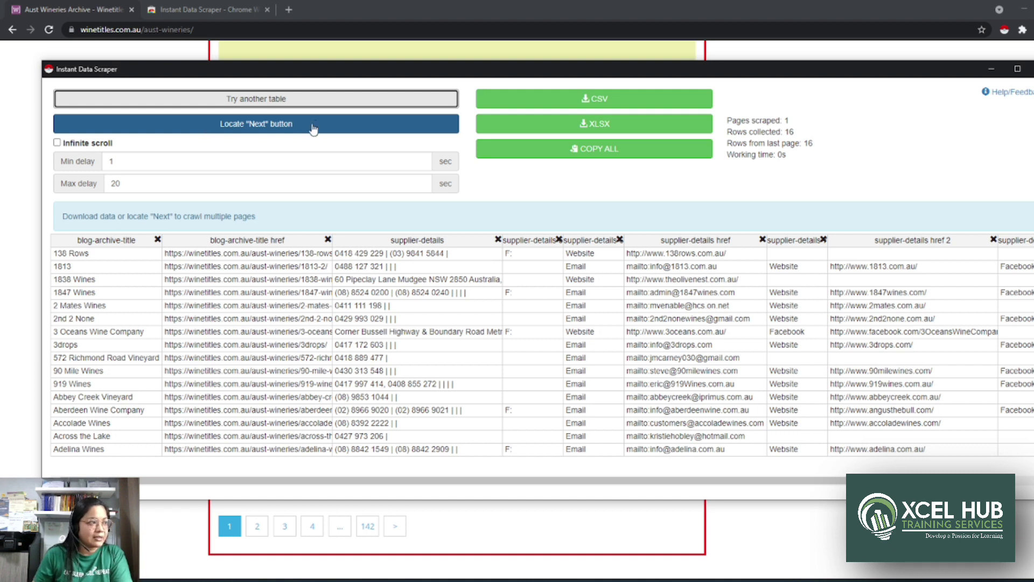
Set the Winetitles '>' pagination link as the scraper's Next button, with 16 rows from page 1
{"action": "left_click", "coordinate": [312, 127]}
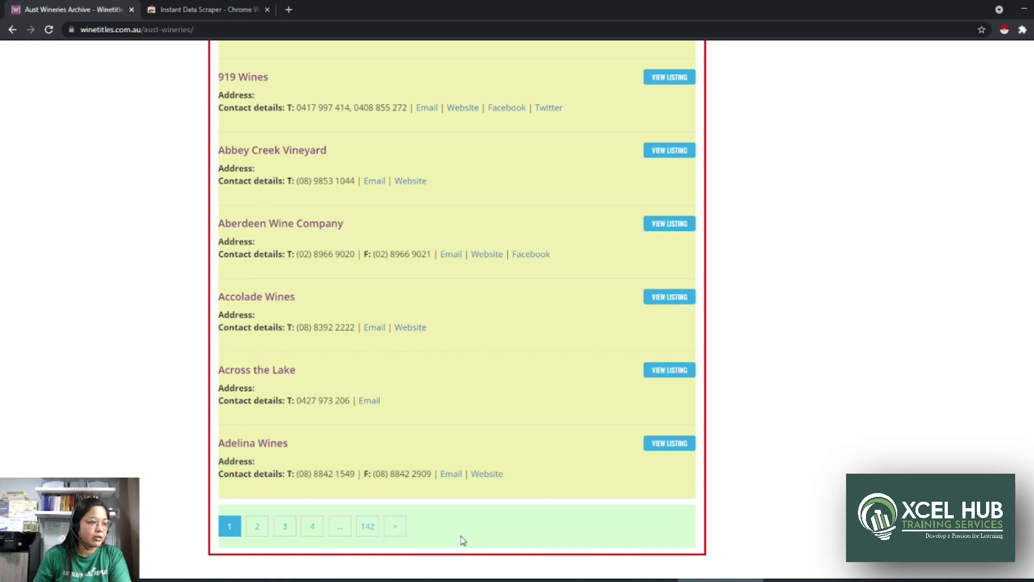
{"action": "left_click", "coordinate": [402, 532]}
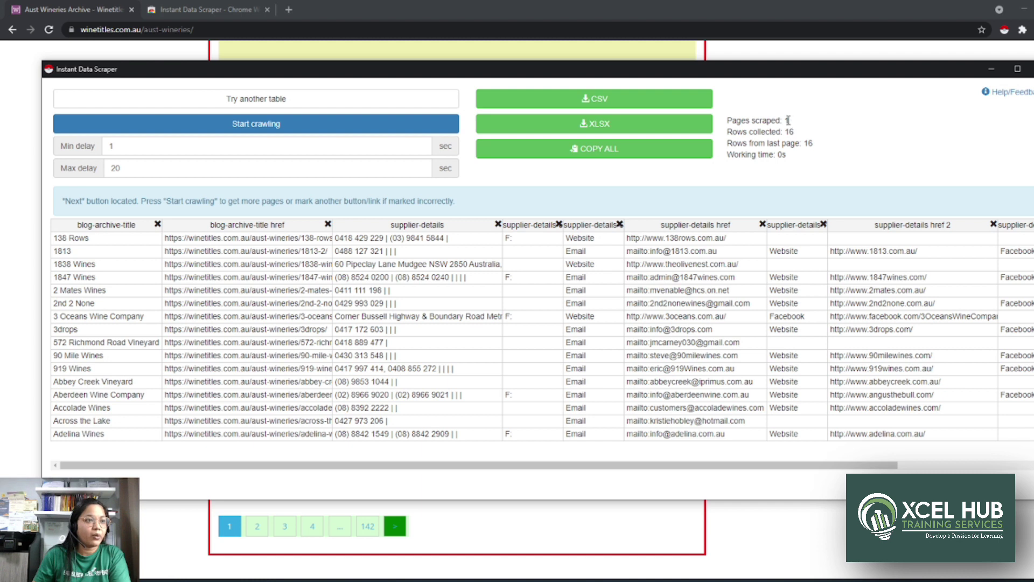
{"action": "left_click_drag", "start_coordinate": [796, 133], "coordinate": [783, 132]}
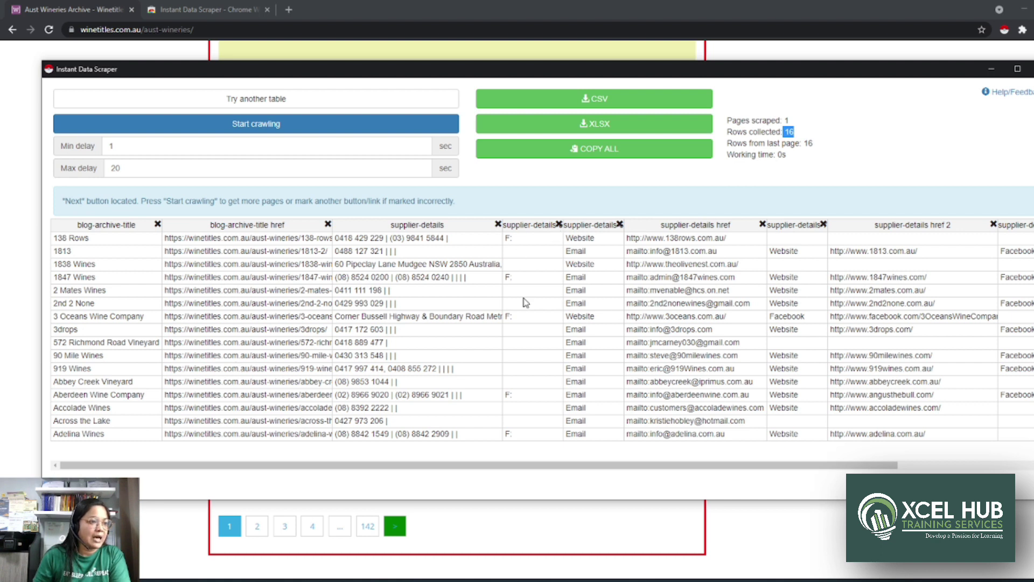
Delete the F:, Email/Website, Website and Facebook label columns from the scraped table
{"action": "left_click", "coordinate": [560, 225]}
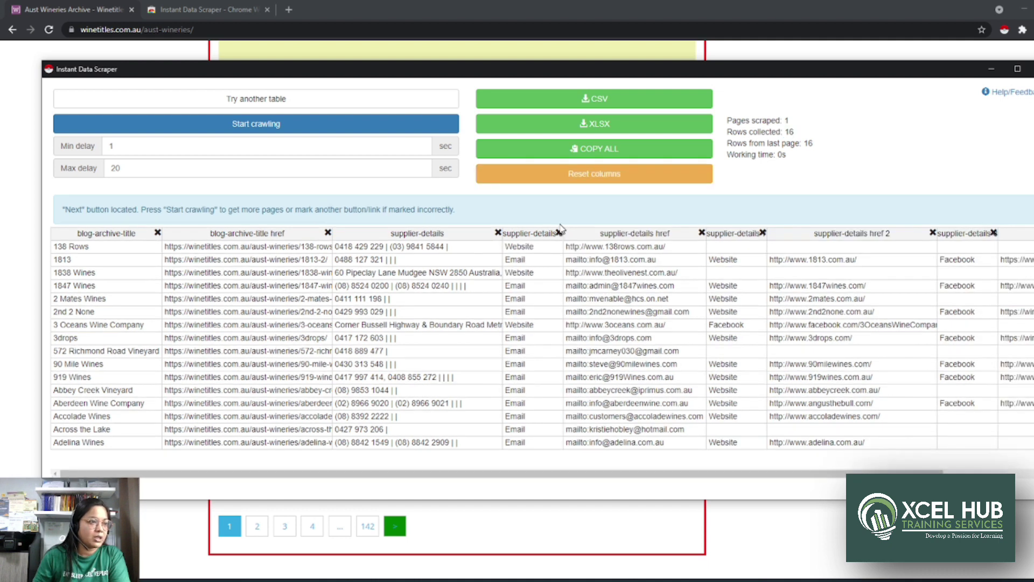
{"action": "left_click", "coordinate": [558, 234]}
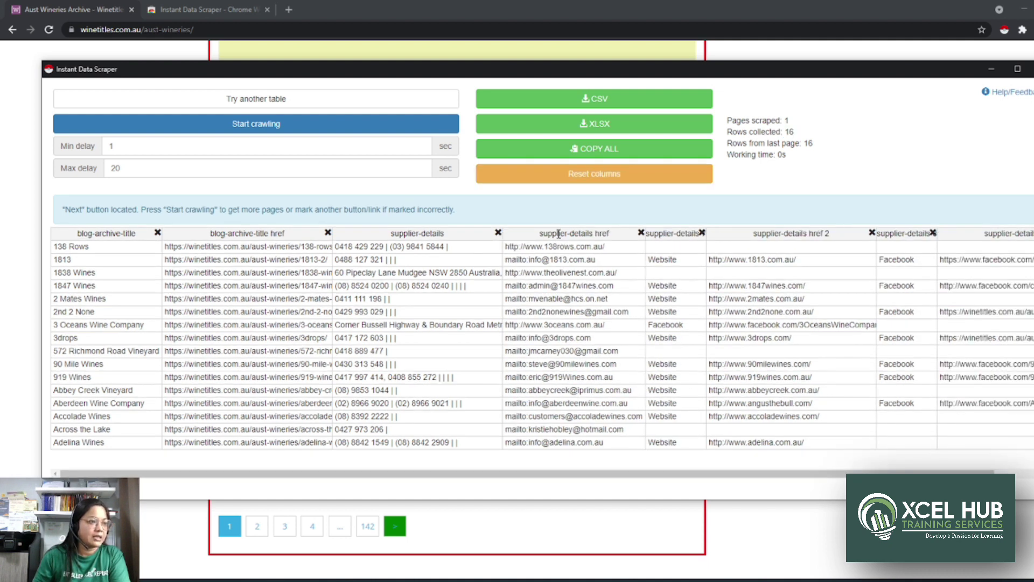
{"action": "left_click", "coordinate": [702, 233]}
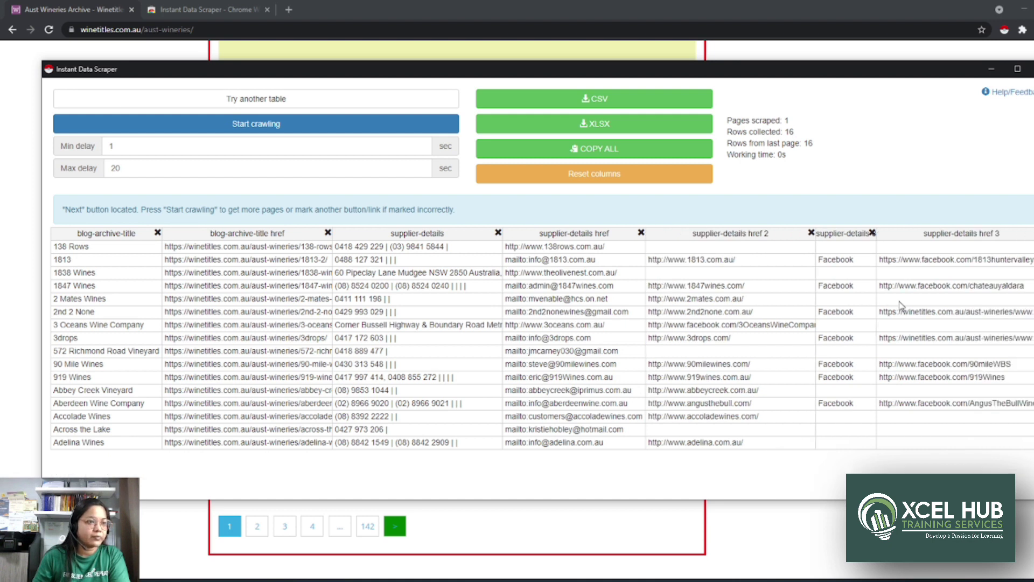
{"action": "left_click", "coordinate": [872, 233]}
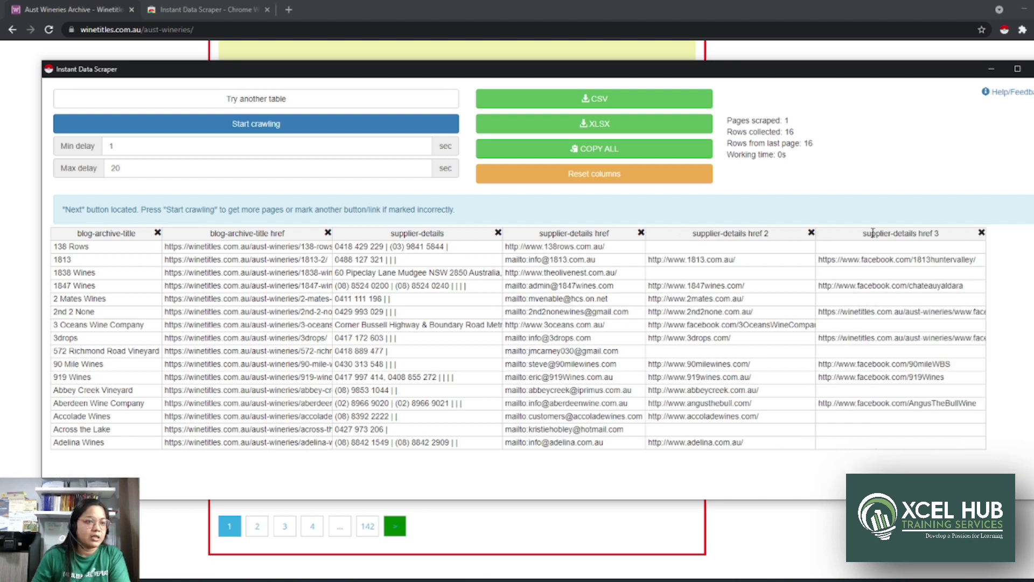
Reset the columns to restore the deleted label columns
{"action": "left_click", "coordinate": [594, 175]}
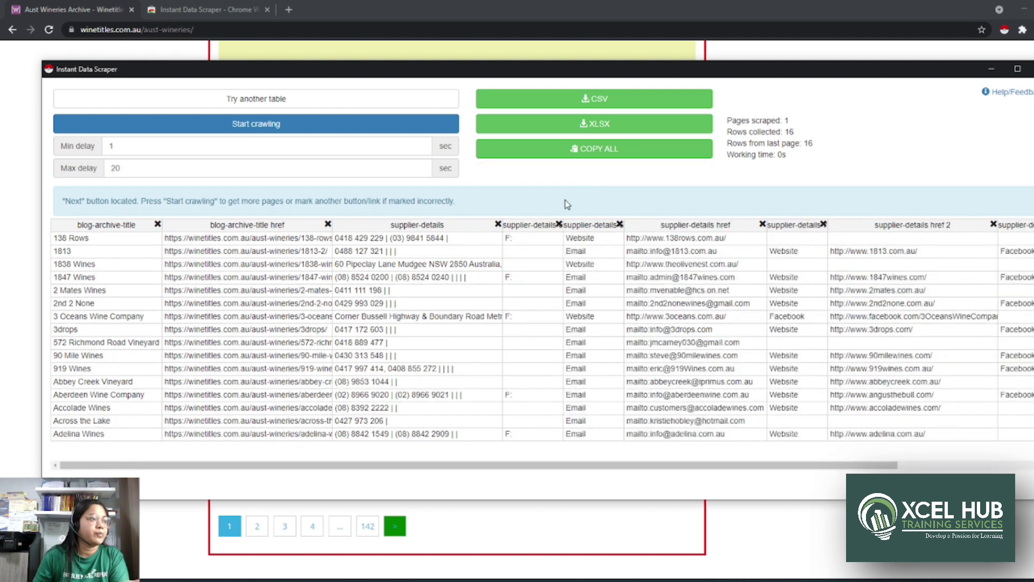
Delete the F:, Email/Website, Website and Facebook label columns once more
{"action": "left_click", "coordinate": [559, 225]}
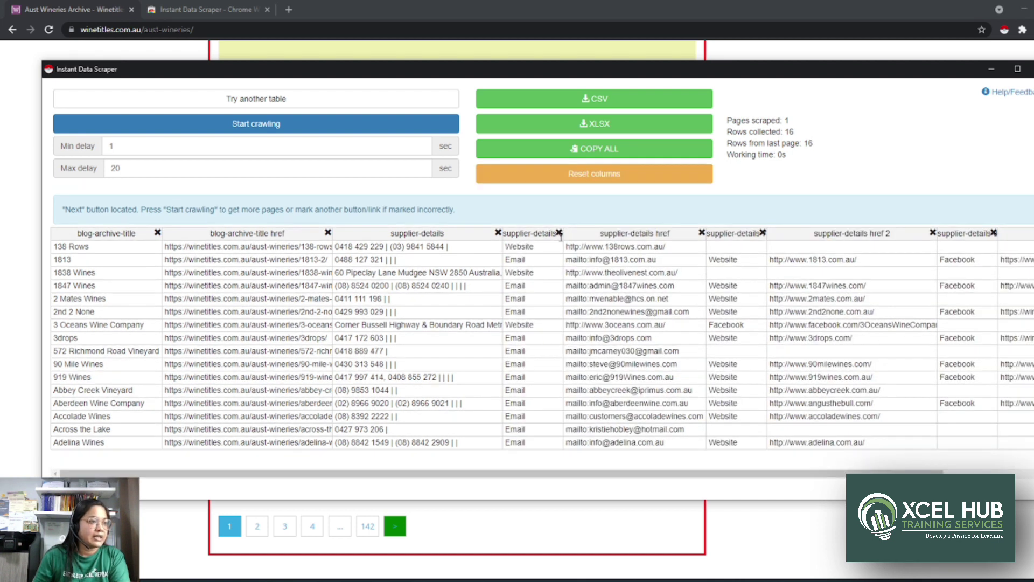
{"action": "left_click", "coordinate": [560, 233]}
{"action": "left_click", "coordinate": [702, 233]}
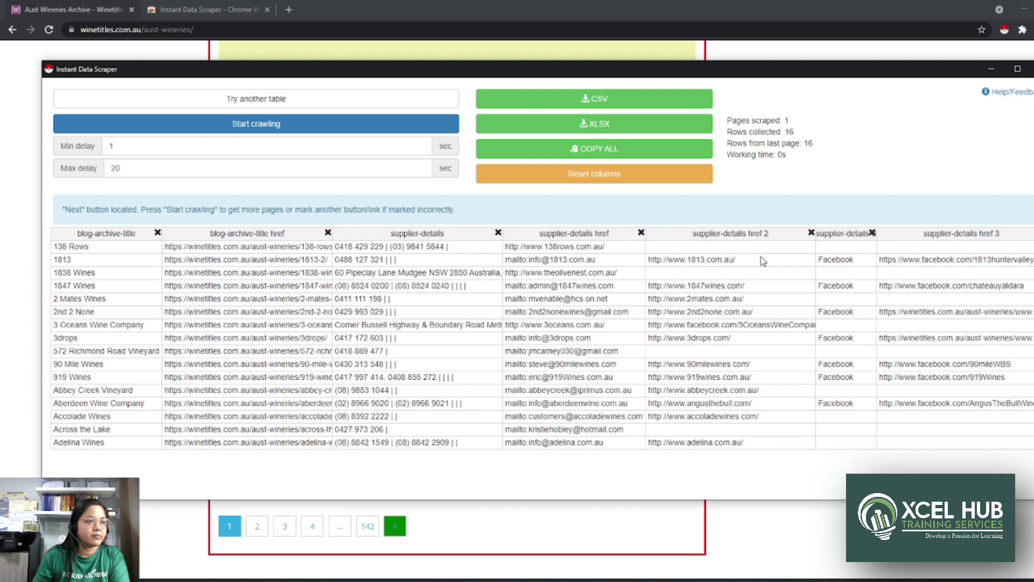
{"action": "left_click", "coordinate": [872, 233]}
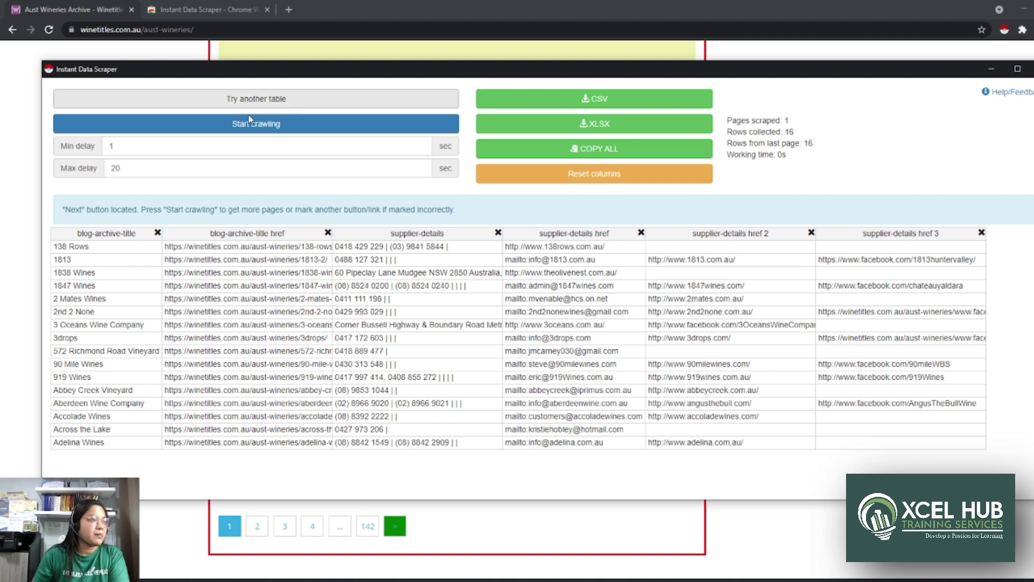
Start crawling the winery listings and let it run to 10 pages and 160 rows
{"action": "left_click", "coordinate": [268, 130]}
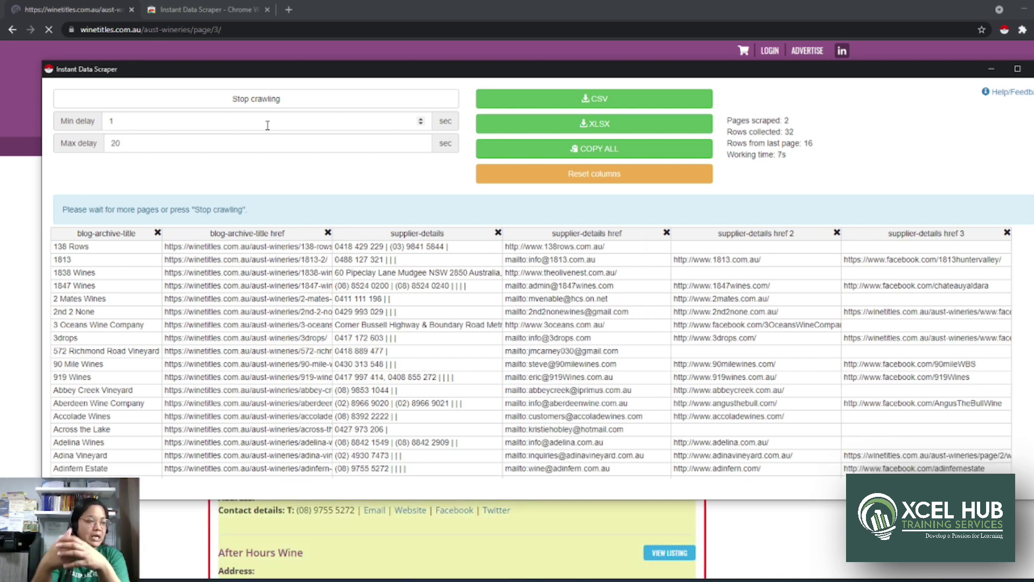
{"action": "left_click", "coordinate": [804, 137]}
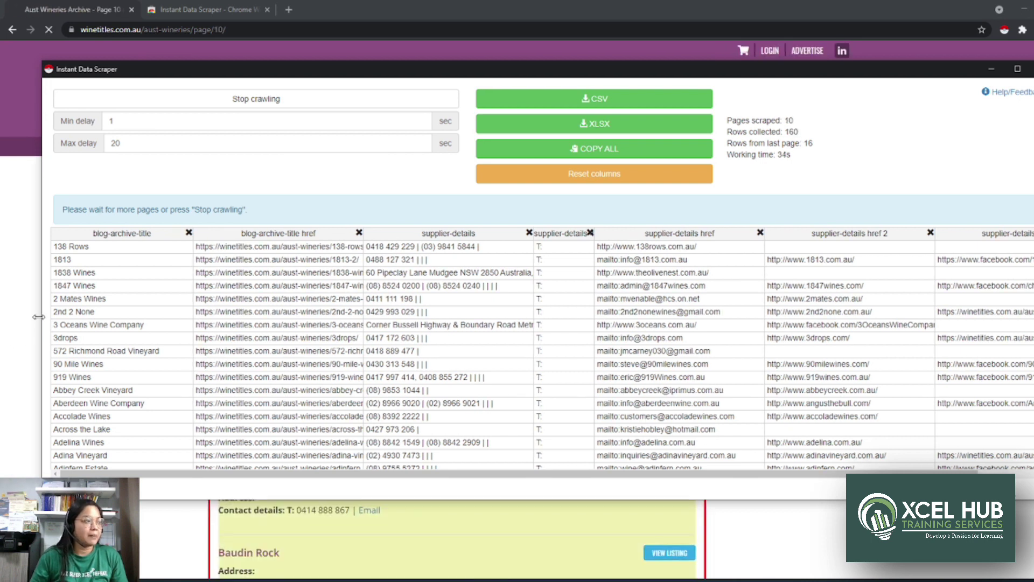
Narrow the scraper window to reveal the website while the crawl reaches 30 pages, 480 rows
{"action": "left_click_drag", "start_coordinate": [37, 316], "coordinate": [618, 348]}
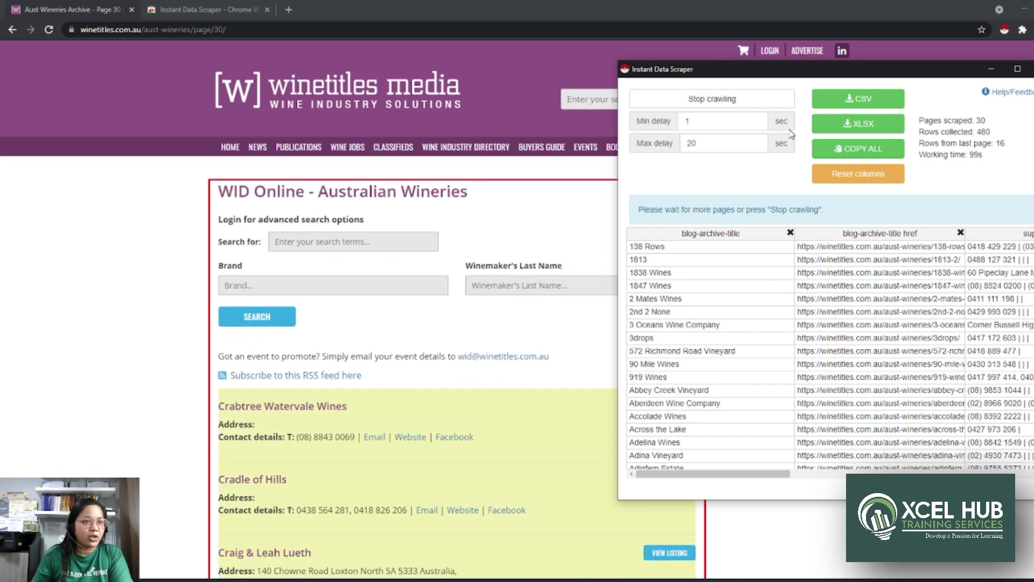
Stop crawling at 31 pages and 496 rows, export CSV and open winetitles (3).csv in Excel
{"action": "left_click", "coordinate": [715, 107]}
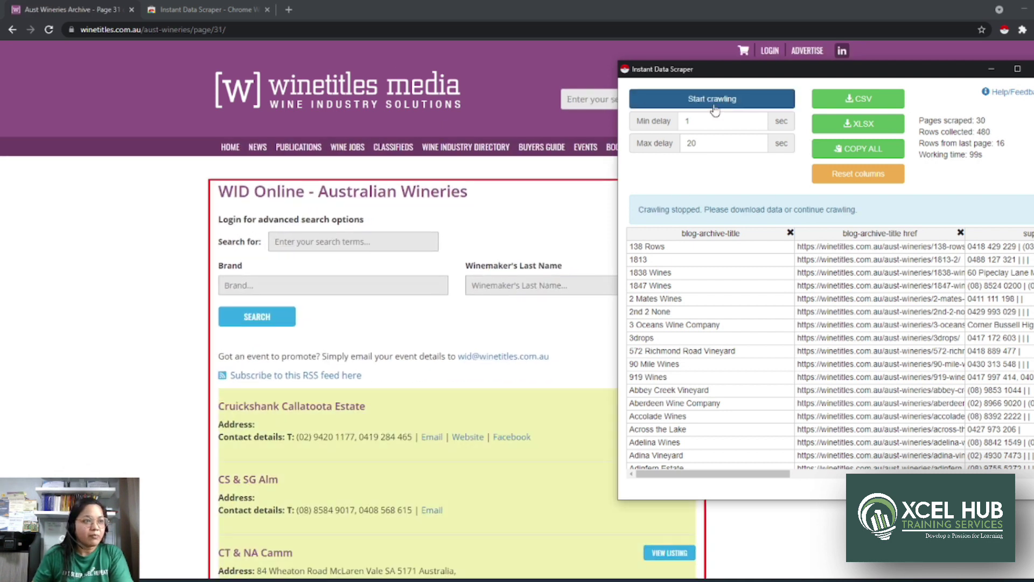
{"action": "left_click_drag", "start_coordinate": [910, 69], "coordinate": [579, 58]}
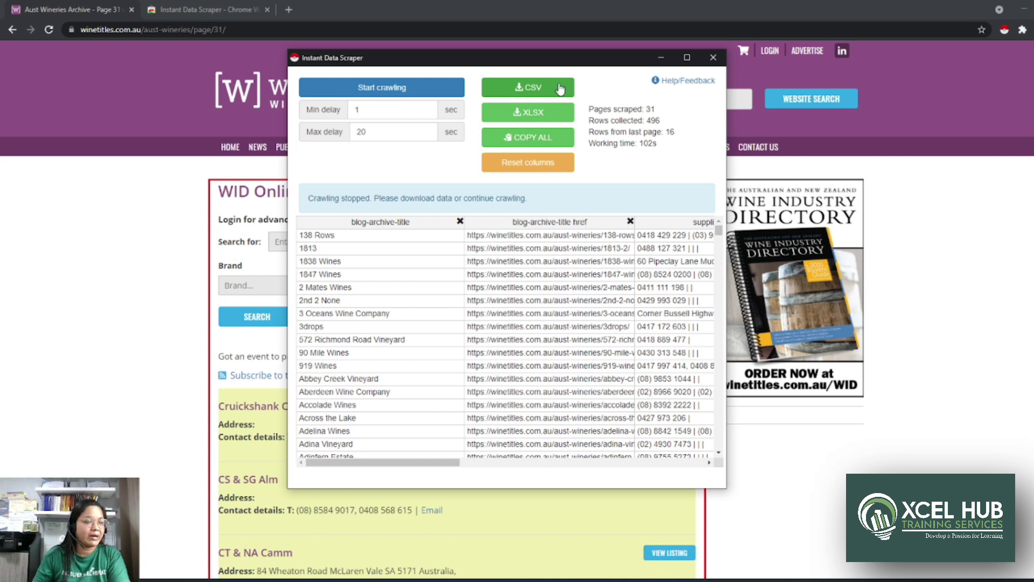
{"action": "left_click", "coordinate": [545, 89]}
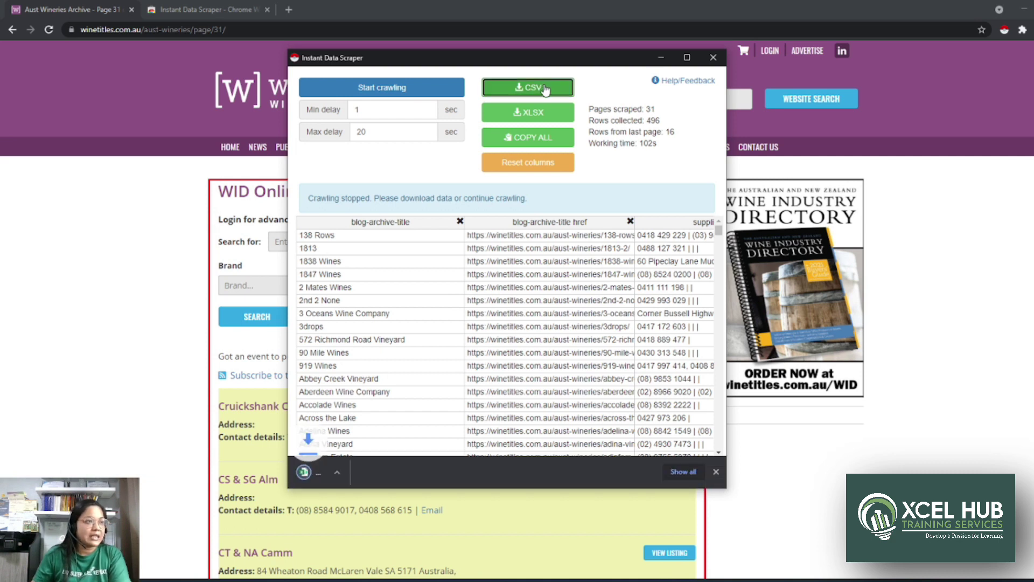
{"action": "left_click", "coordinate": [350, 472]}
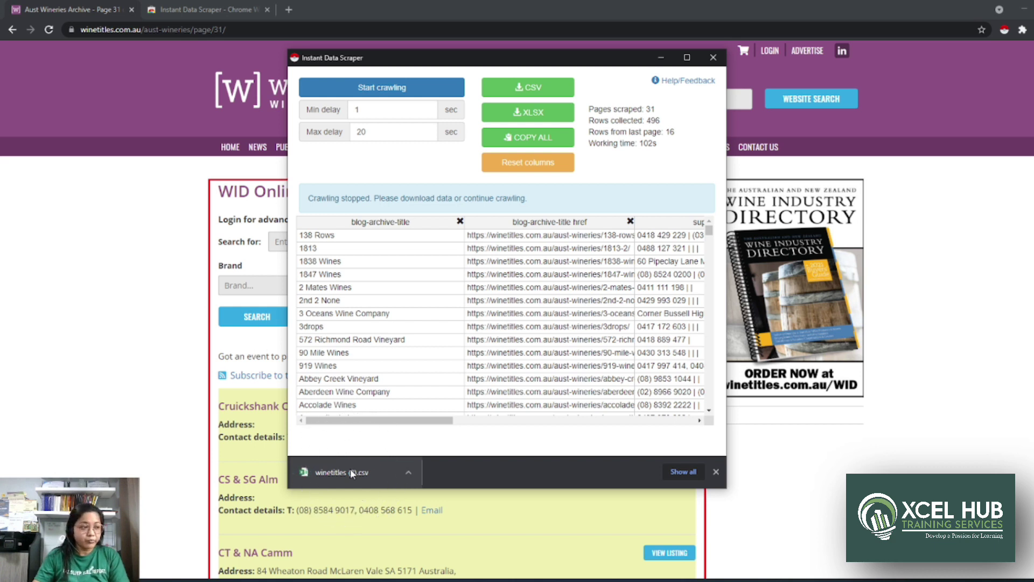
{"action": "left_click", "coordinate": [350, 472]}
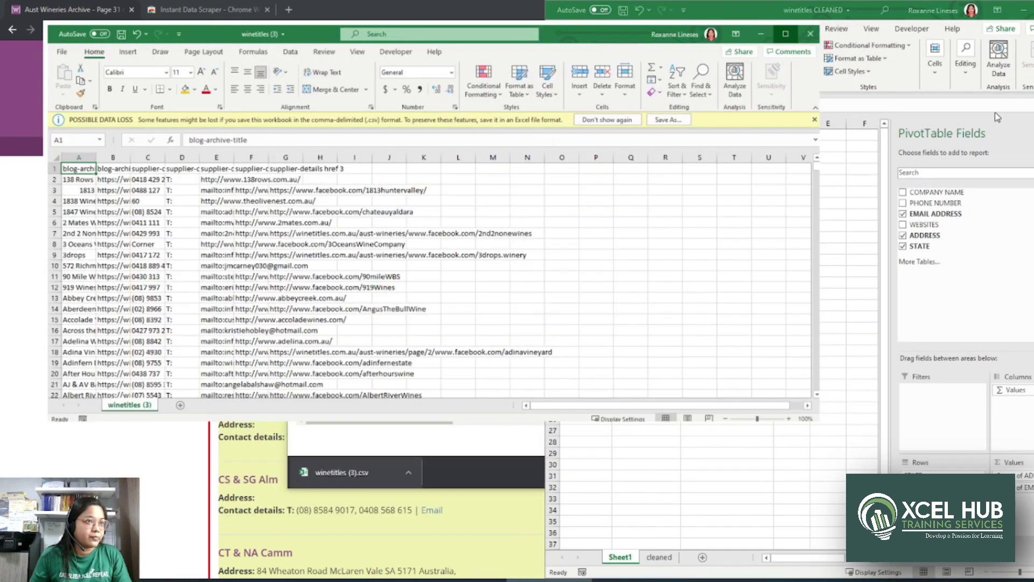
Maximise the winetitles (3).csv workbook and autofit columns A–F to review titles, links and supplier details
{"action": "left_click", "coordinate": [995, 107]}
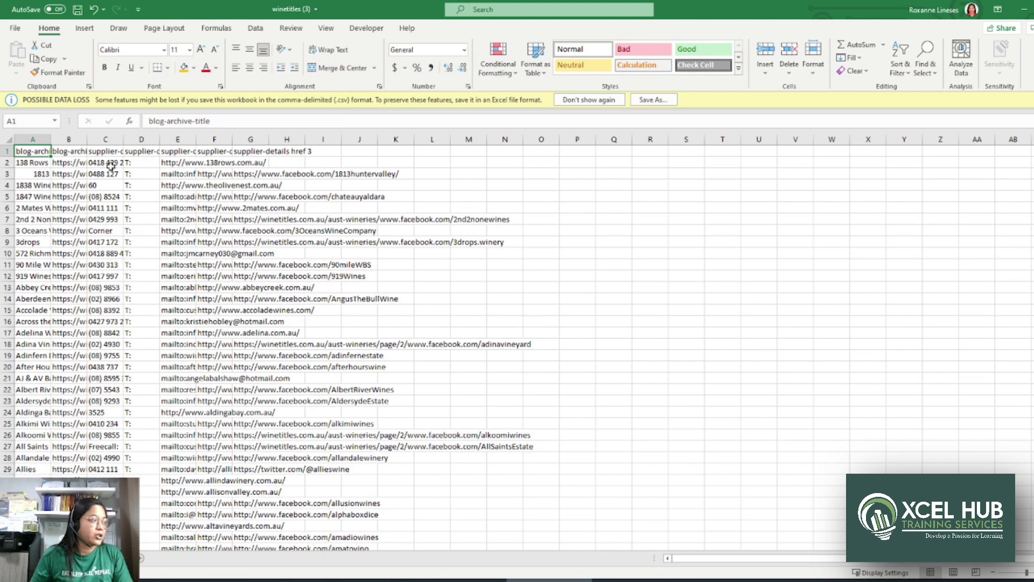
{"action": "left_click_drag", "start_coordinate": [32, 139], "coordinate": [235, 138]}
{"action": "double_click", "coordinate": [235, 139]}
{"action": "left_click", "coordinate": [112, 152]}
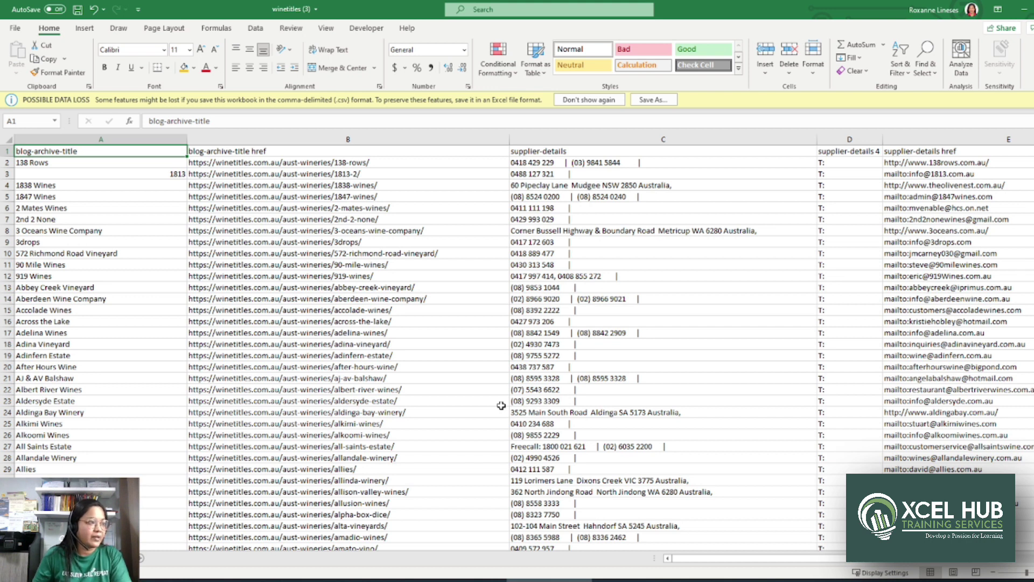
{"action": "scroll", "coordinate": [702, 560], "scroll_direction": "right", "scroll_amount": 3}
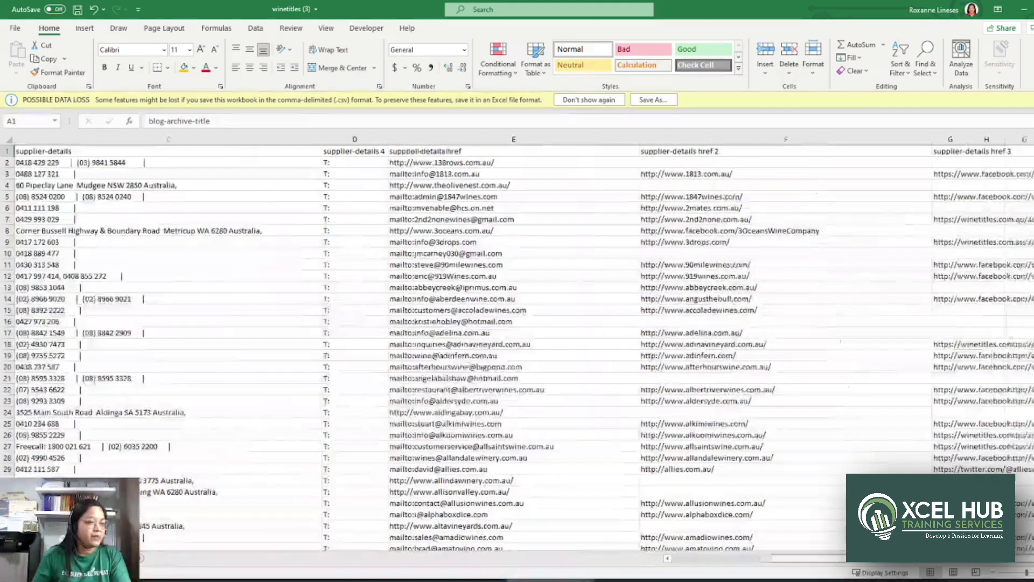
{"action": "scroll", "coordinate": [668, 560], "scroll_direction": "left", "scroll_amount": 3}
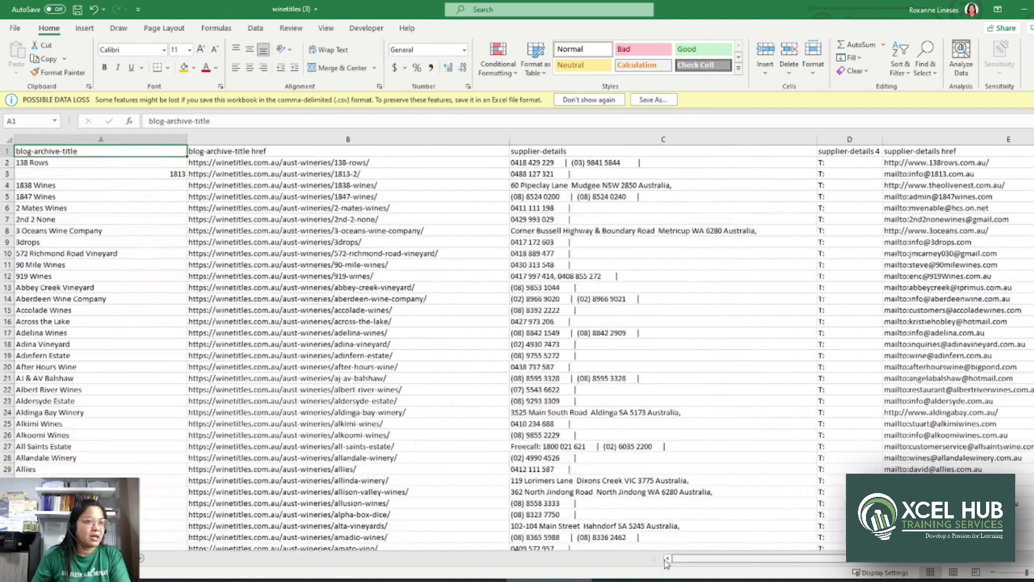
{"action": "double_click", "coordinate": [709, 15]}
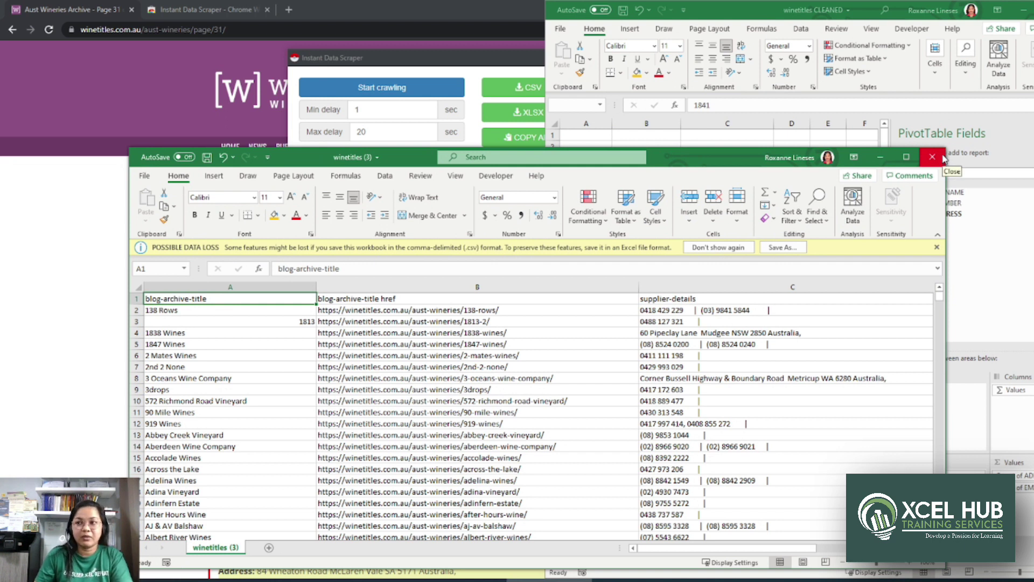
Load the Yellow Pages website in a new browser tab
{"action": "left_click", "coordinate": [51, 307]}
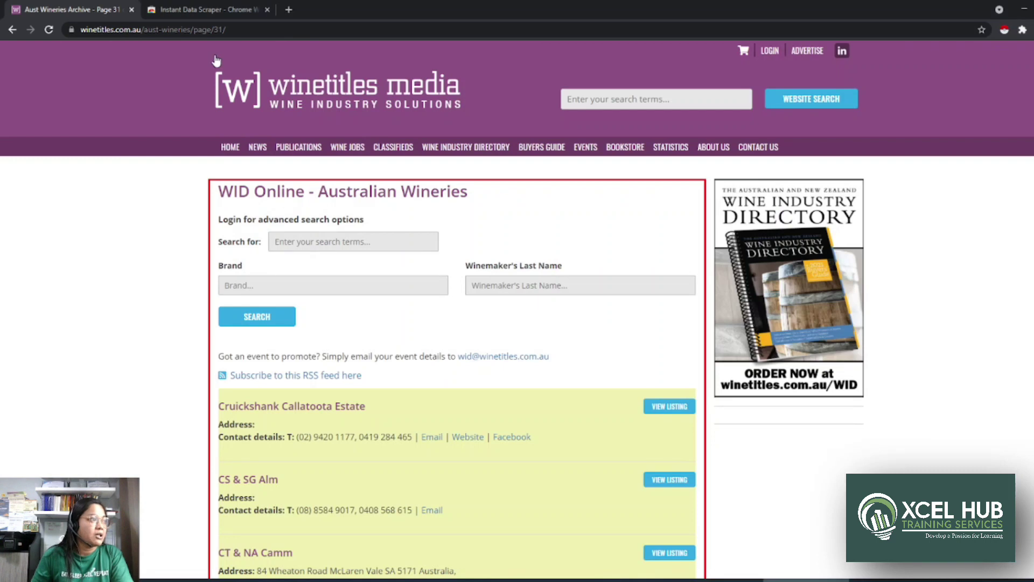
{"action": "left_click", "coordinate": [211, 9]}
{"action": "left_click", "coordinate": [288, 9]}
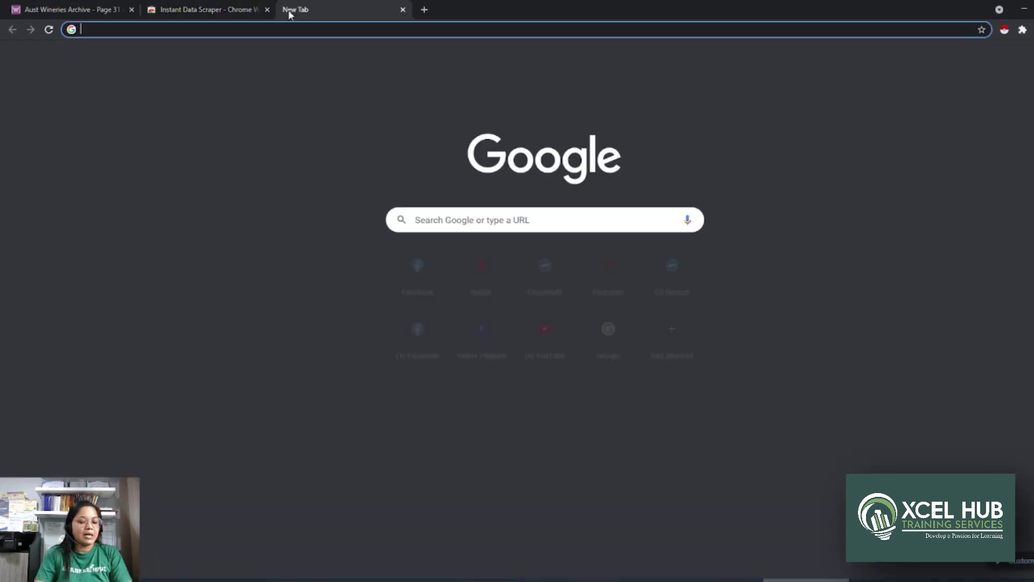
{"action": "type", "text": "yellowpages.com.au"}
{"action": "key", "text": "Return"}
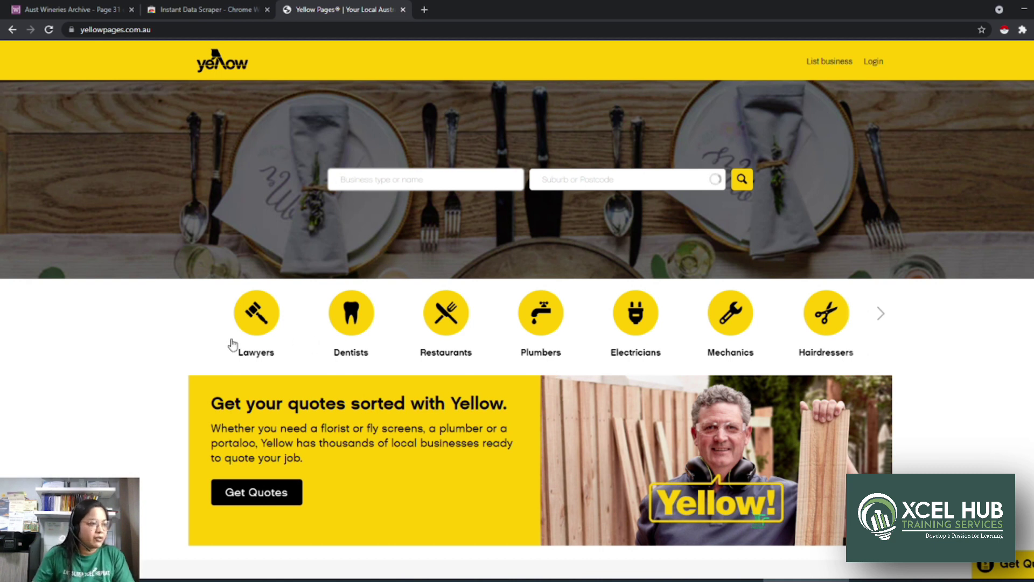
Search Yellow Pages for Air Cargo Services in Queensland, declining the location request
{"action": "left_click", "coordinate": [361, 182]}
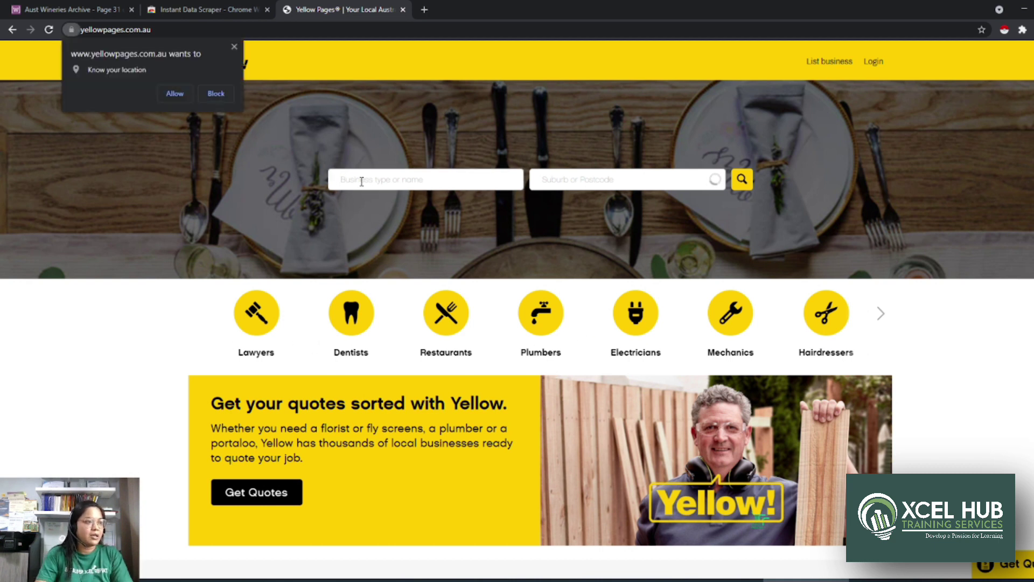
{"action": "type", "text": "cargo"}
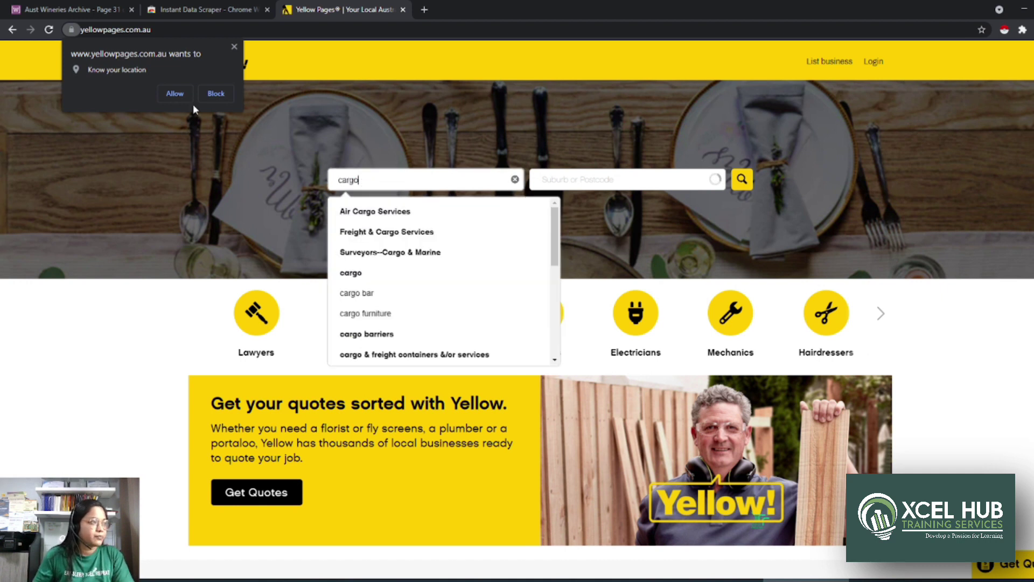
{"action": "left_click", "coordinate": [216, 93]}
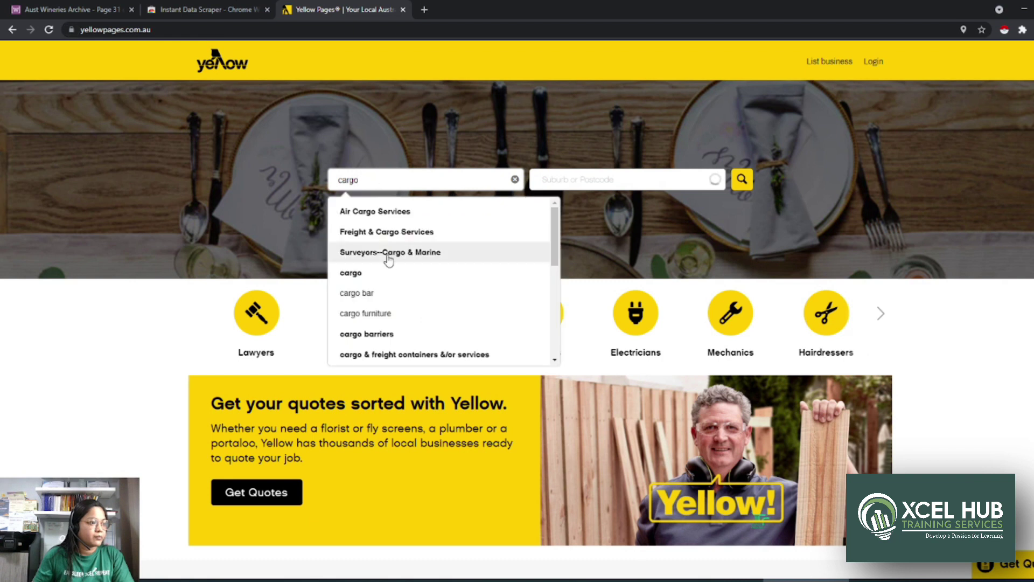
{"action": "left_click", "coordinate": [363, 214]}
{"action": "left_click", "coordinate": [600, 181]}
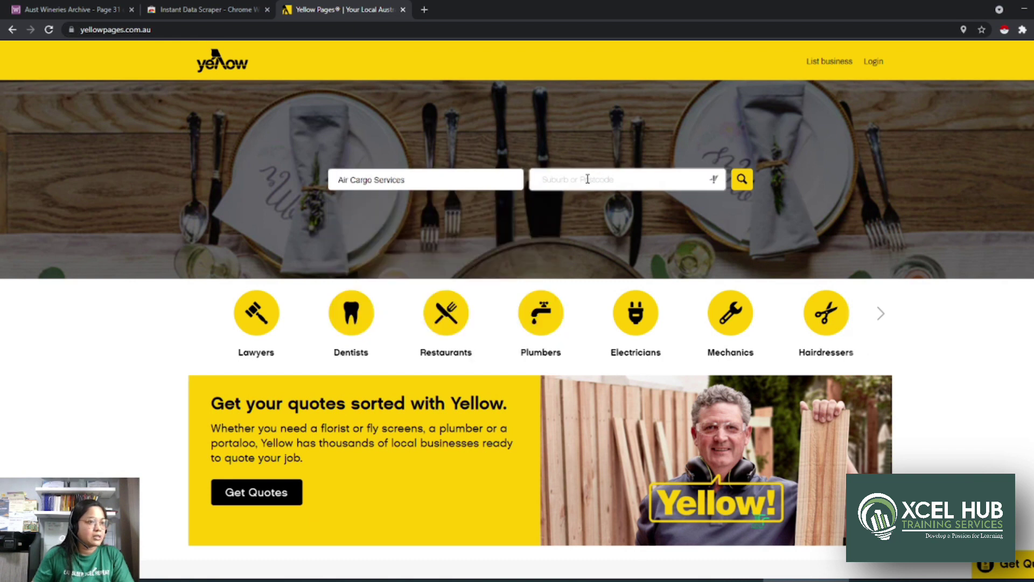
{"action": "type", "text": "queens"}
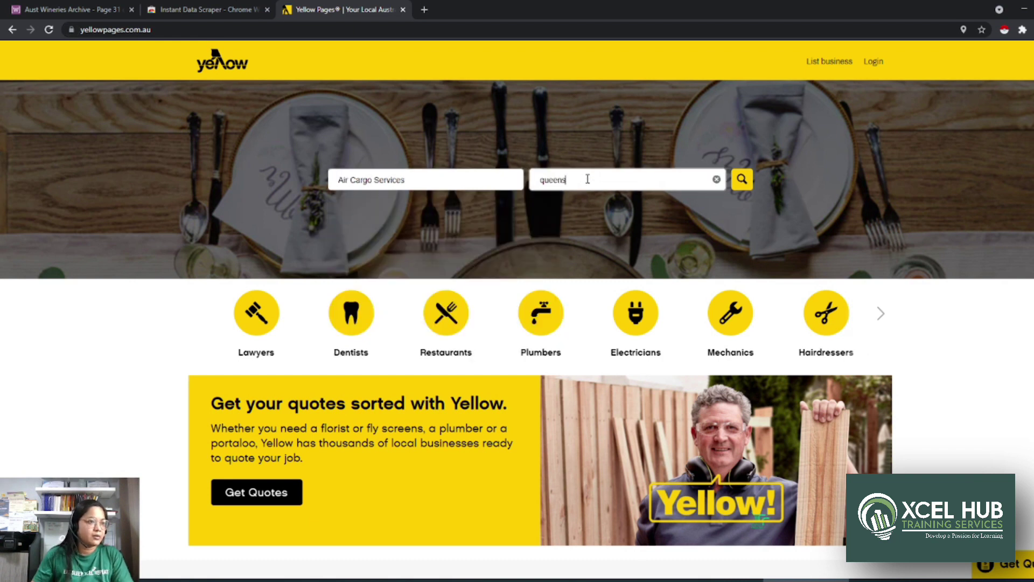
{"action": "left_click", "coordinate": [586, 207]}
{"action": "left_click", "coordinate": [743, 180]}
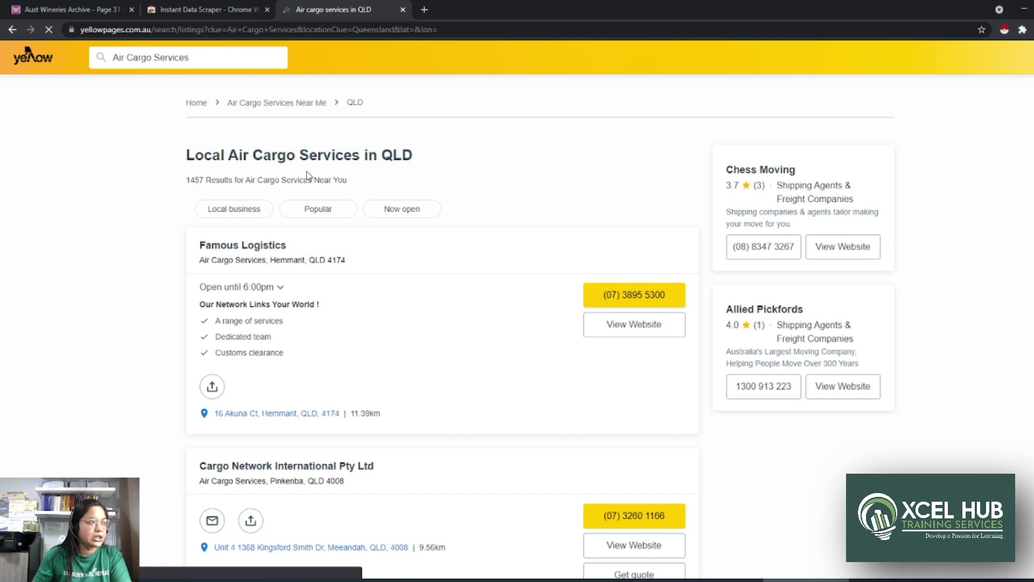
Review the 1457 QLD results and expand Pacific Air Cargo's listing details
{"action": "left_click_drag", "start_coordinate": [186, 180], "coordinate": [204, 180]}
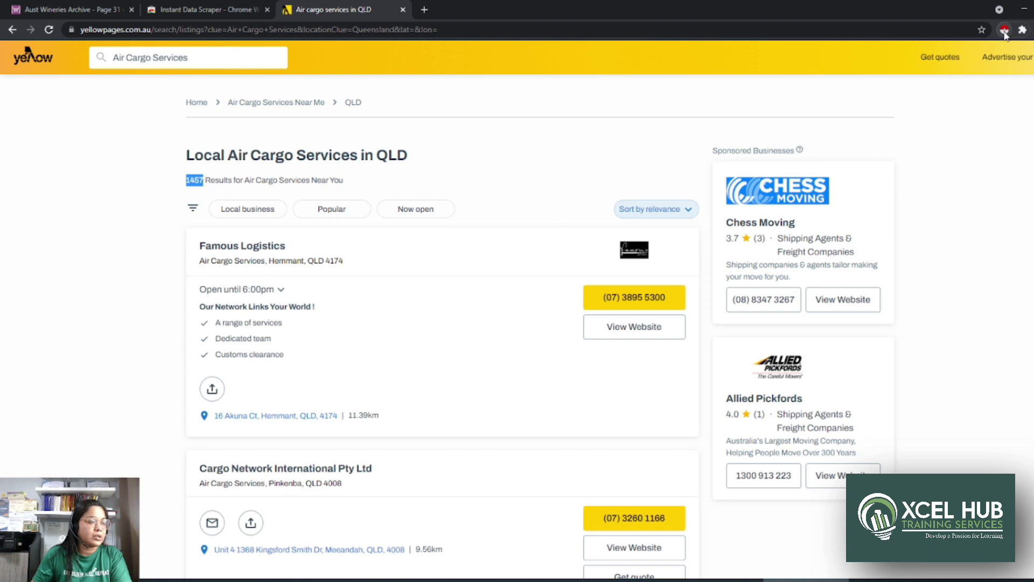
{"action": "scroll", "coordinate": [376, 416], "scroll_direction": "down", "scroll_amount": 4}
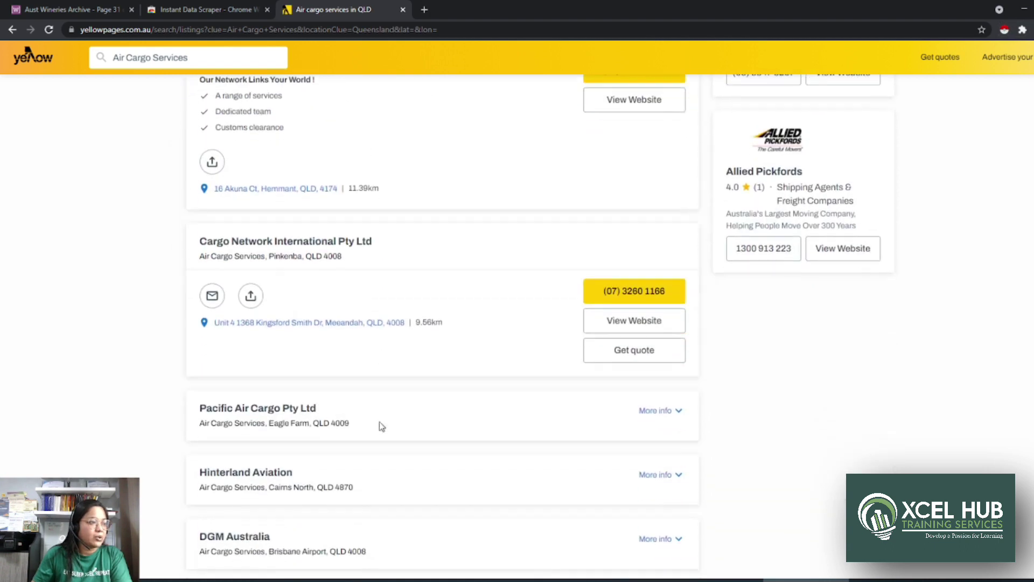
{"action": "scroll", "coordinate": [381, 425], "scroll_direction": "up", "scroll_amount": 4}
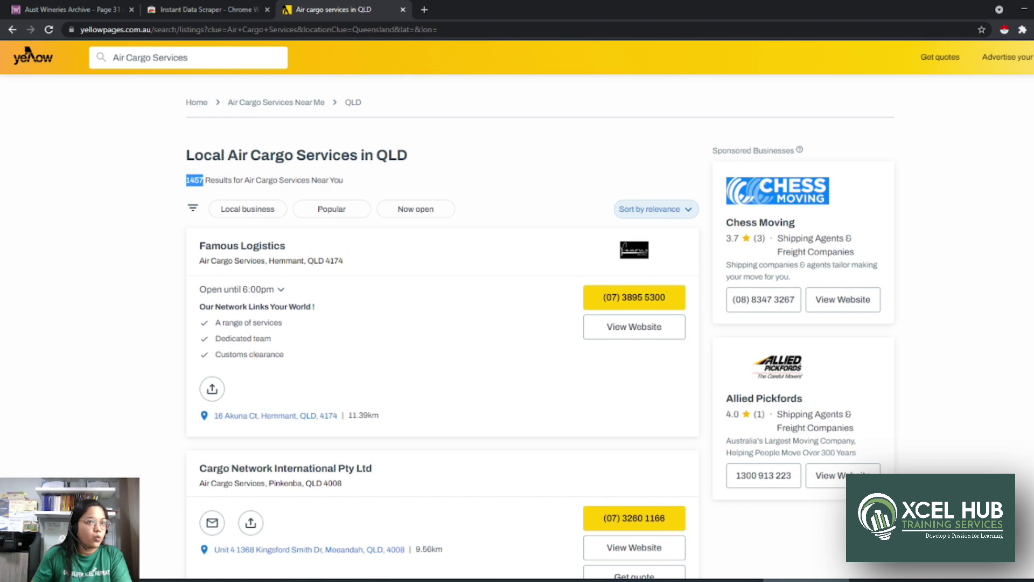
{"action": "scroll", "coordinate": [442, 323], "scroll_direction": "down", "scroll_amount": 8}
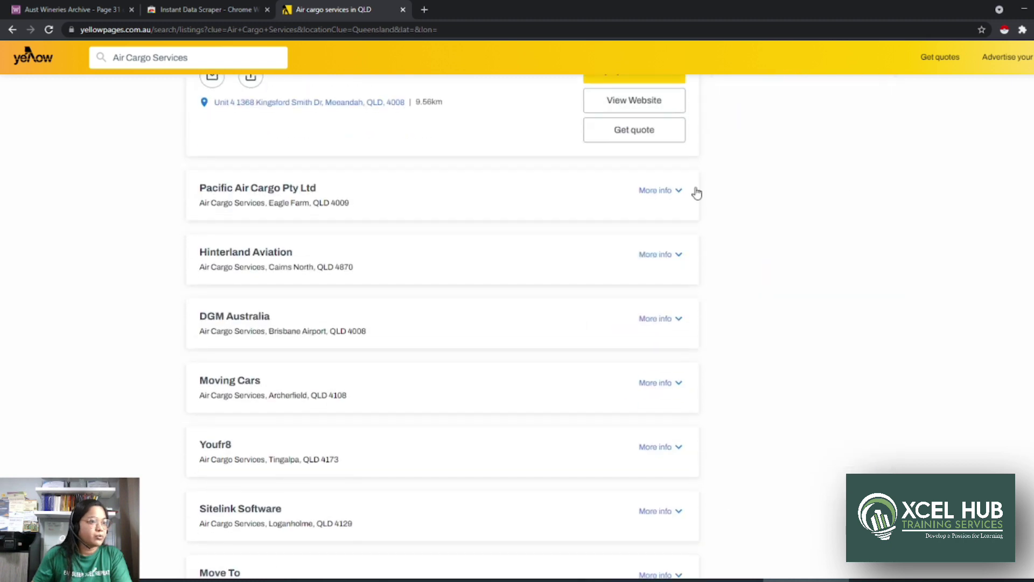
{"action": "left_click", "coordinate": [679, 191]}
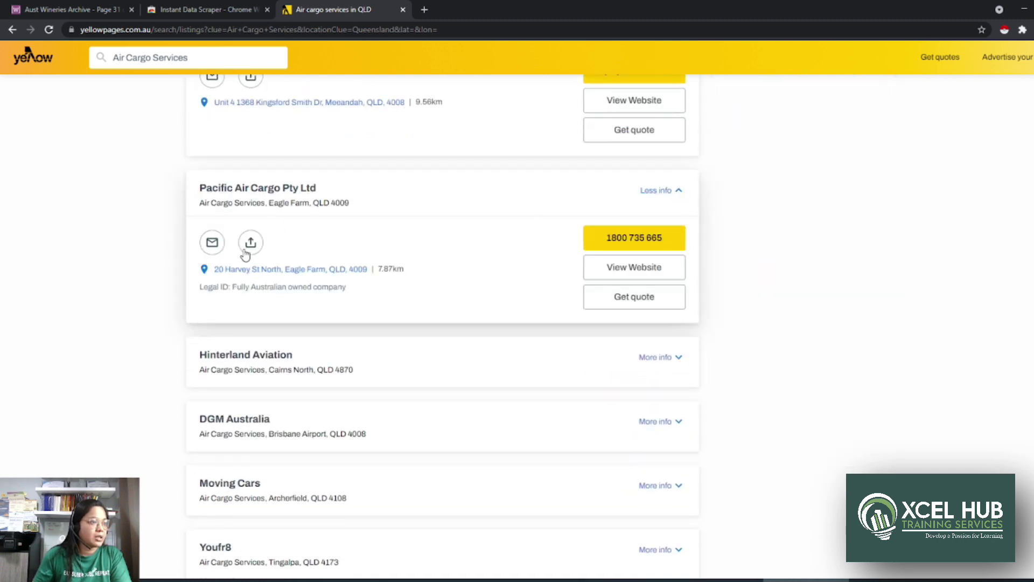
{"action": "scroll", "coordinate": [700, 339], "scroll_direction": "up", "scroll_amount": 5}
{"action": "scroll", "coordinate": [701, 338], "scroll_direction": "up", "scroll_amount": 3}
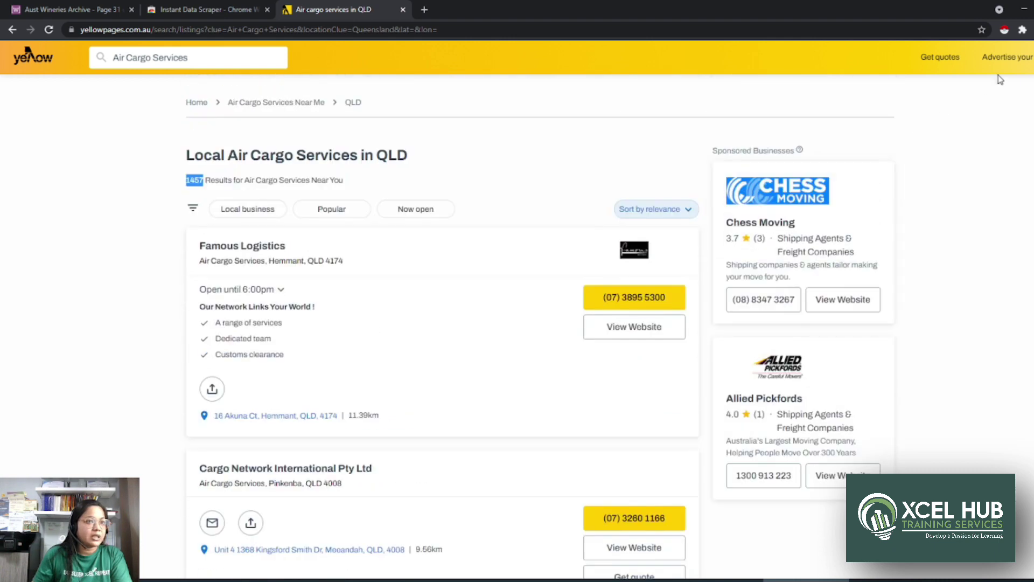
Launch Instant Data Scraper on the air cargo results page and arrange its window
{"action": "left_click", "coordinate": [1004, 29]}
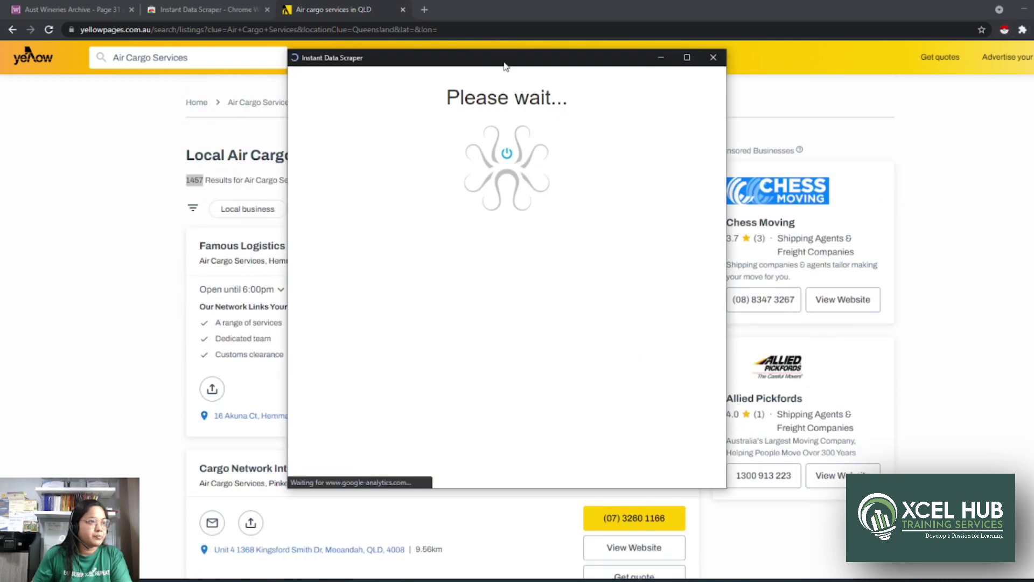
{"action": "left_click_drag", "start_coordinate": [501, 59], "coordinate": [345, 61]}
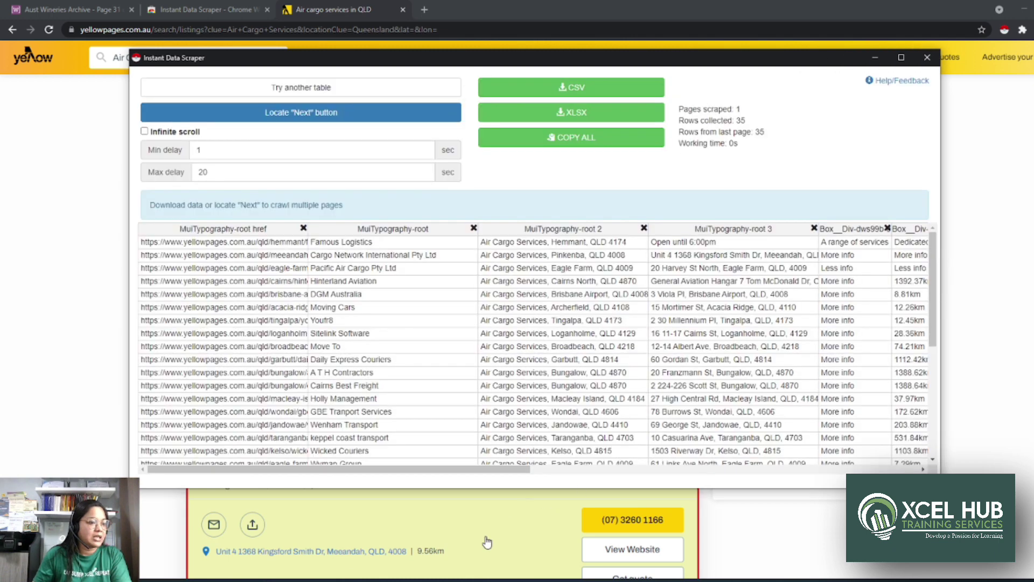
{"action": "left_click", "coordinate": [985, 242]}
{"action": "scroll", "coordinate": [377, 284], "scroll_direction": "down", "scroll_amount": 20}
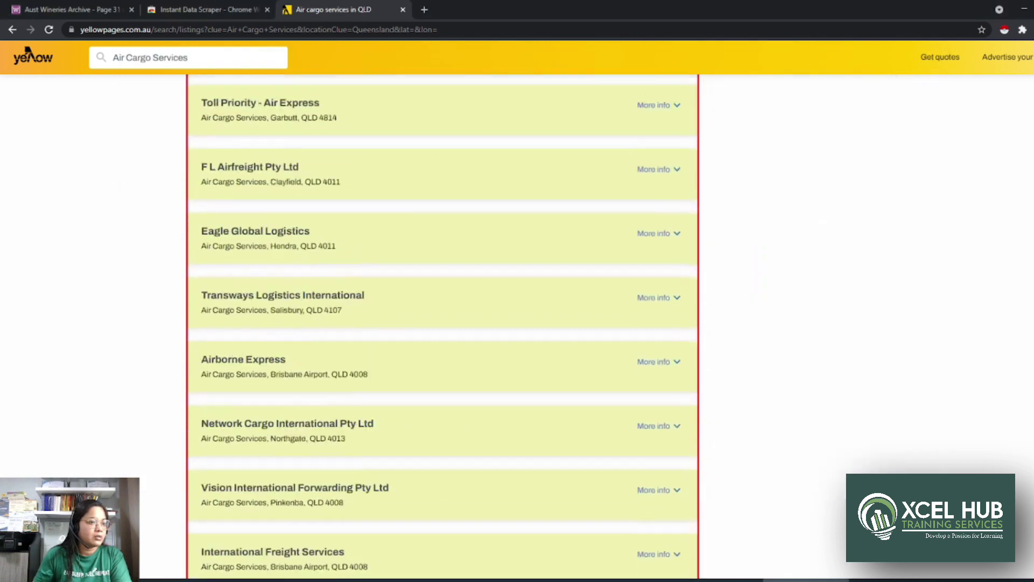
{"action": "scroll", "coordinate": [377, 284], "scroll_direction": "up", "scroll_amount": 2}
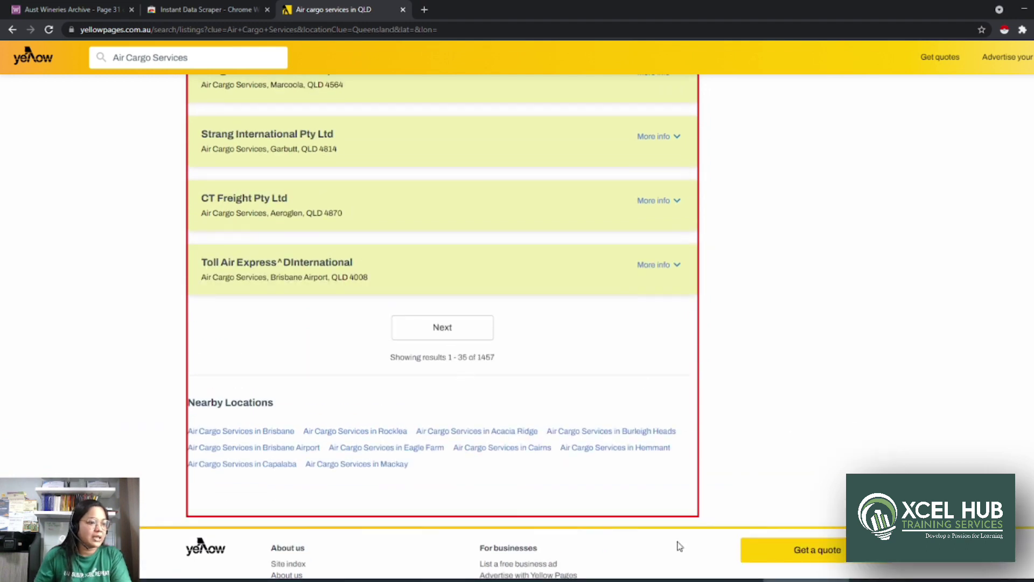
{"action": "left_click", "coordinate": [806, 579]}
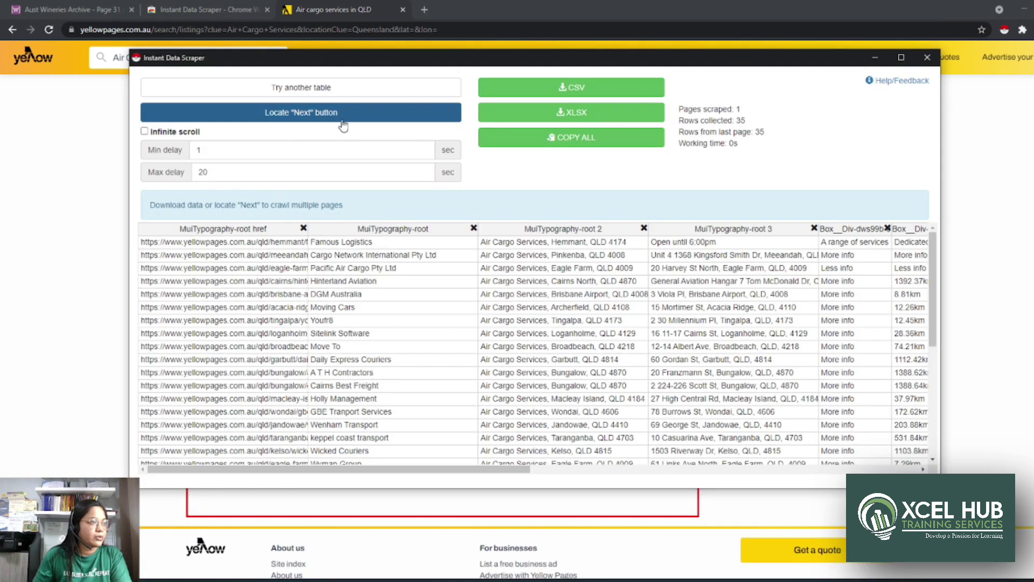
Set the page's Next link as the pager and crawl to 2 pages and 70 rows
{"action": "left_click", "coordinate": [292, 113]}
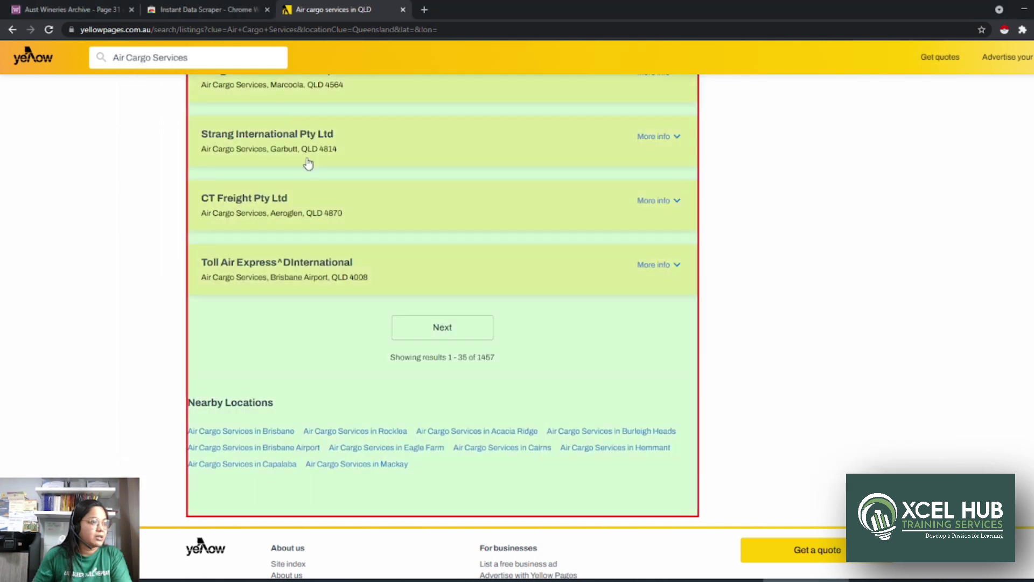
{"action": "left_click", "coordinate": [442, 328]}
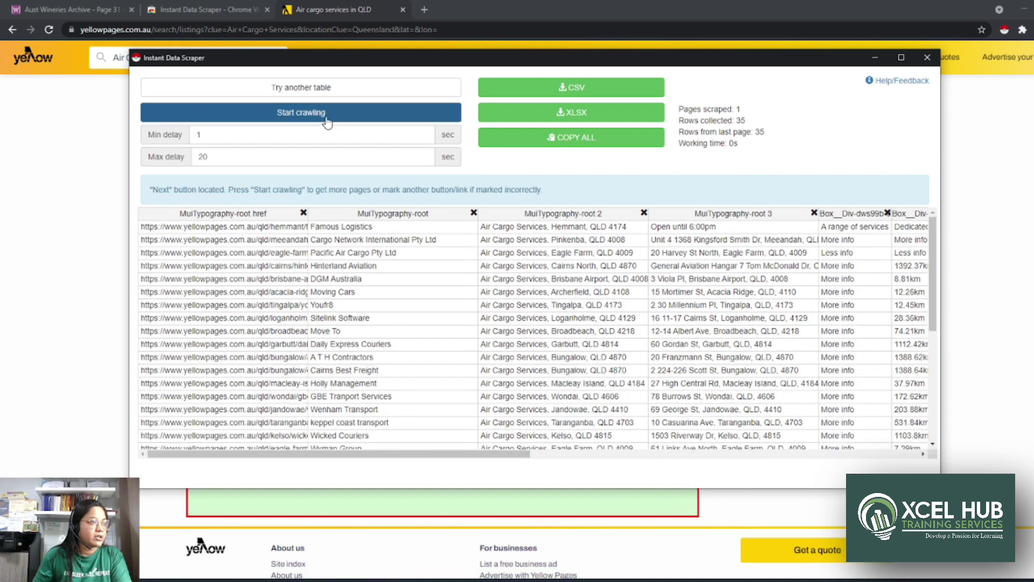
{"action": "left_click", "coordinate": [327, 118]}
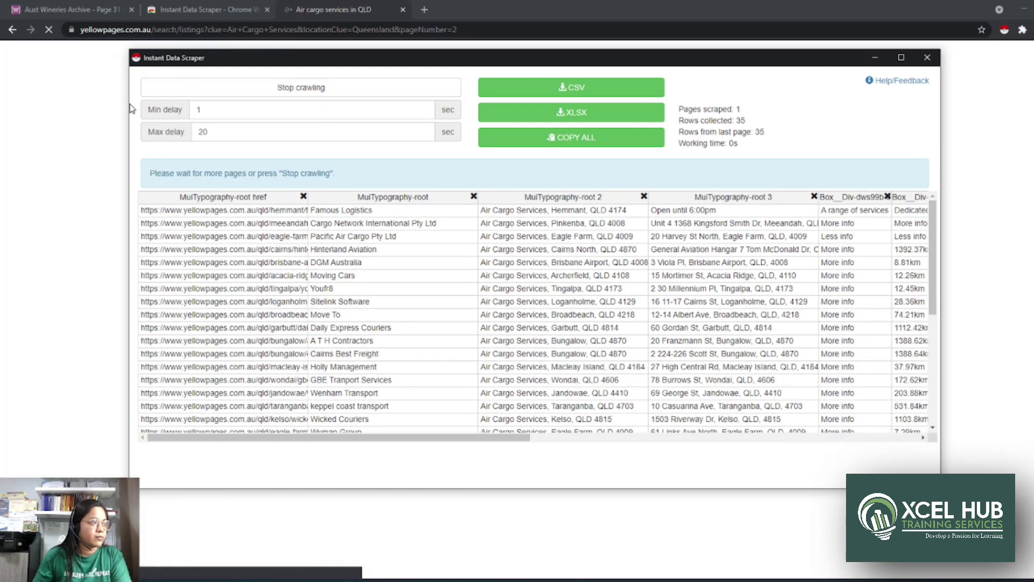
{"action": "left_click_drag", "start_coordinate": [131, 109], "coordinate": [574, 143]}
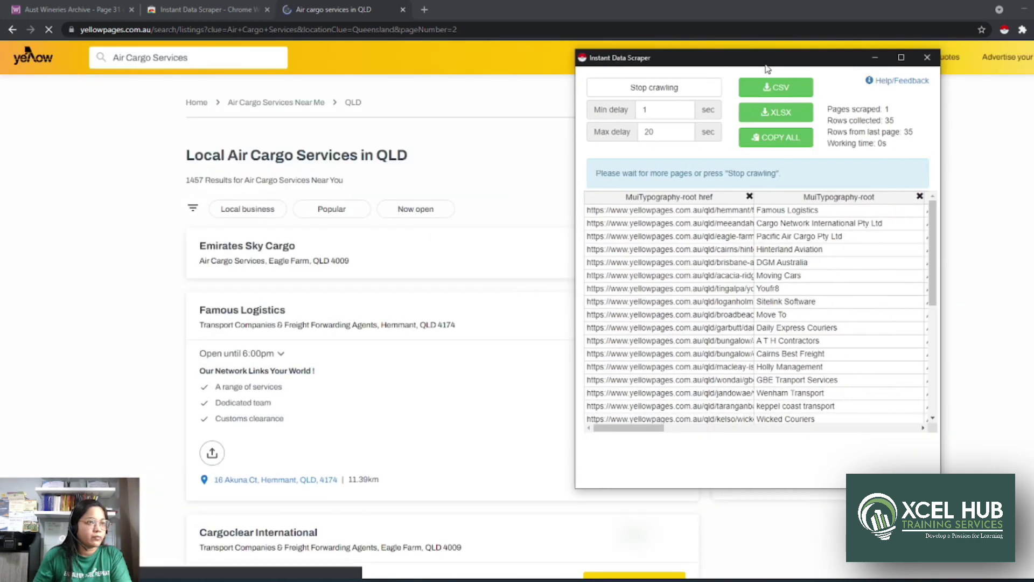
{"action": "left_click_drag", "start_coordinate": [767, 69], "coordinate": [887, 81]}
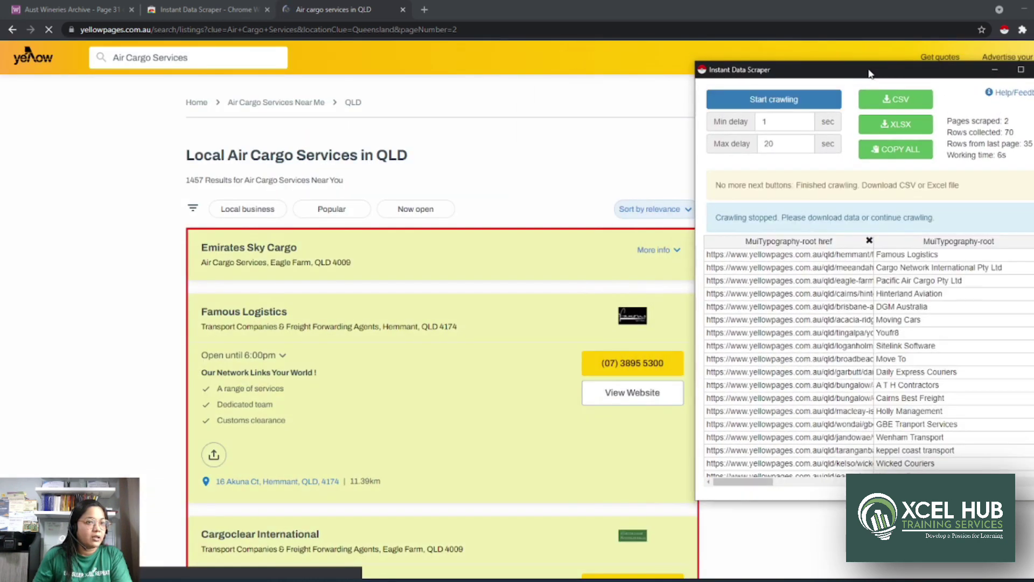
{"action": "double_click", "coordinate": [1009, 132]}
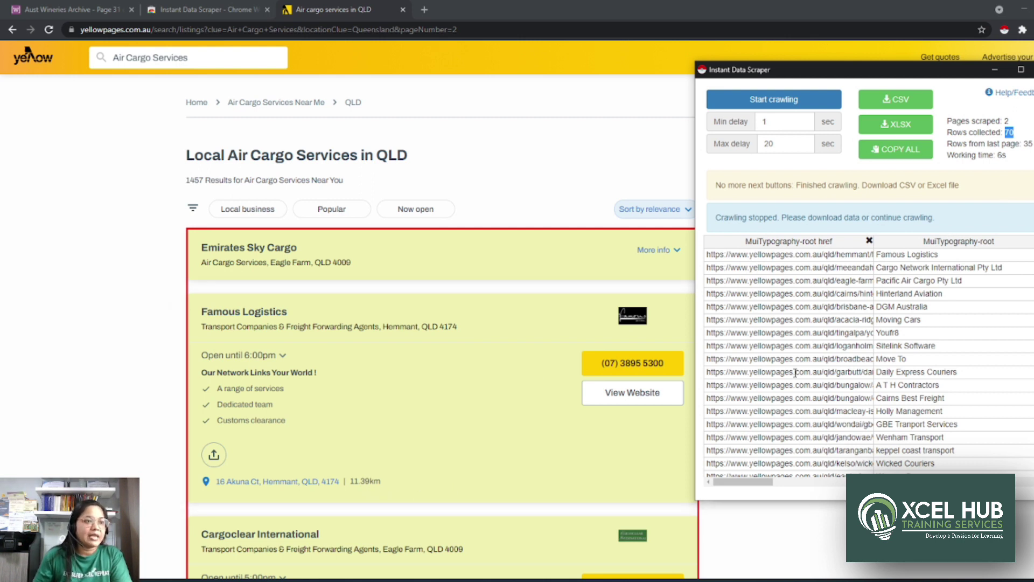
{"action": "left_click_drag", "start_coordinate": [694, 285], "coordinate": [110, 360]}
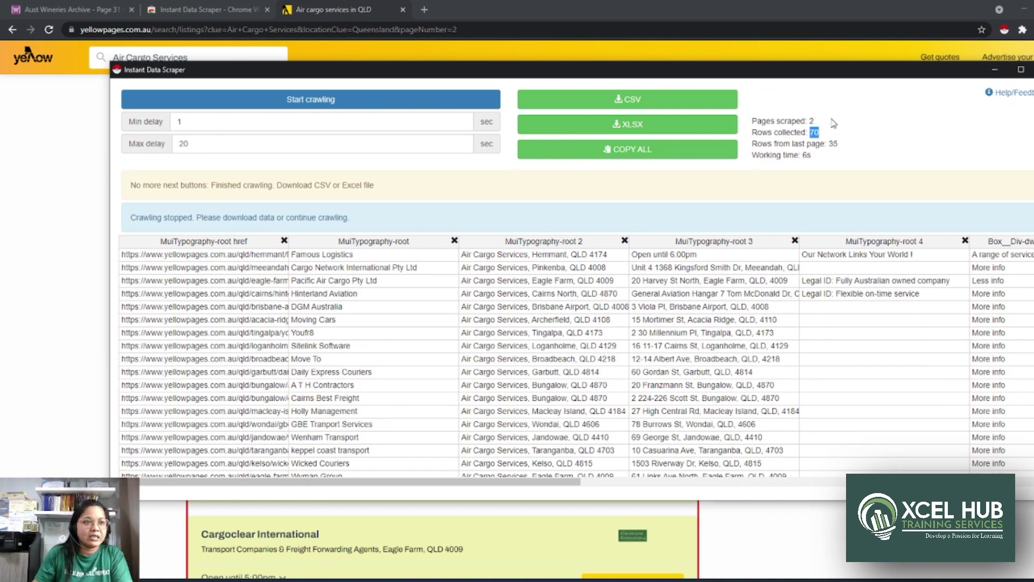
{"action": "left_click", "coordinate": [862, 151]}
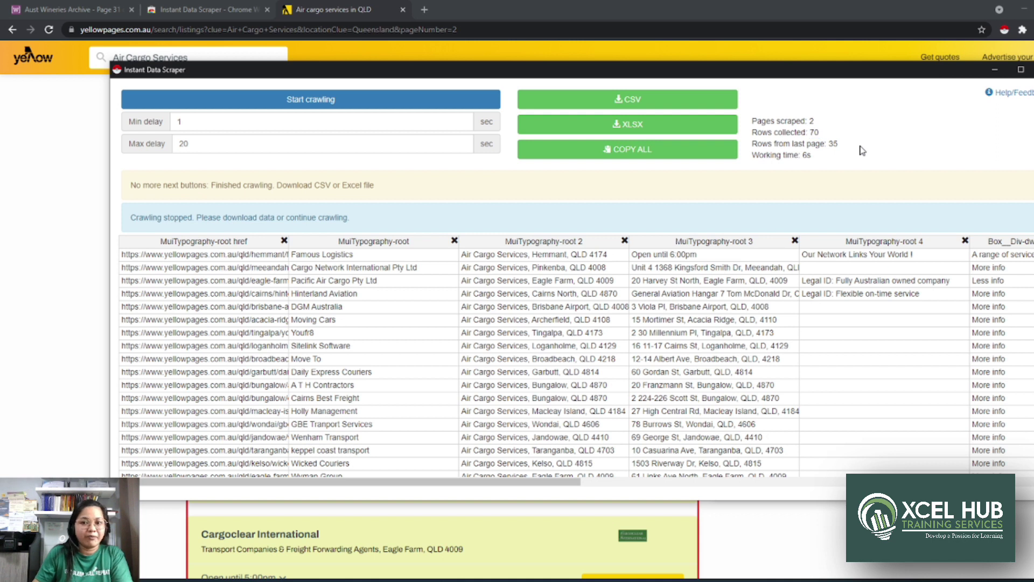